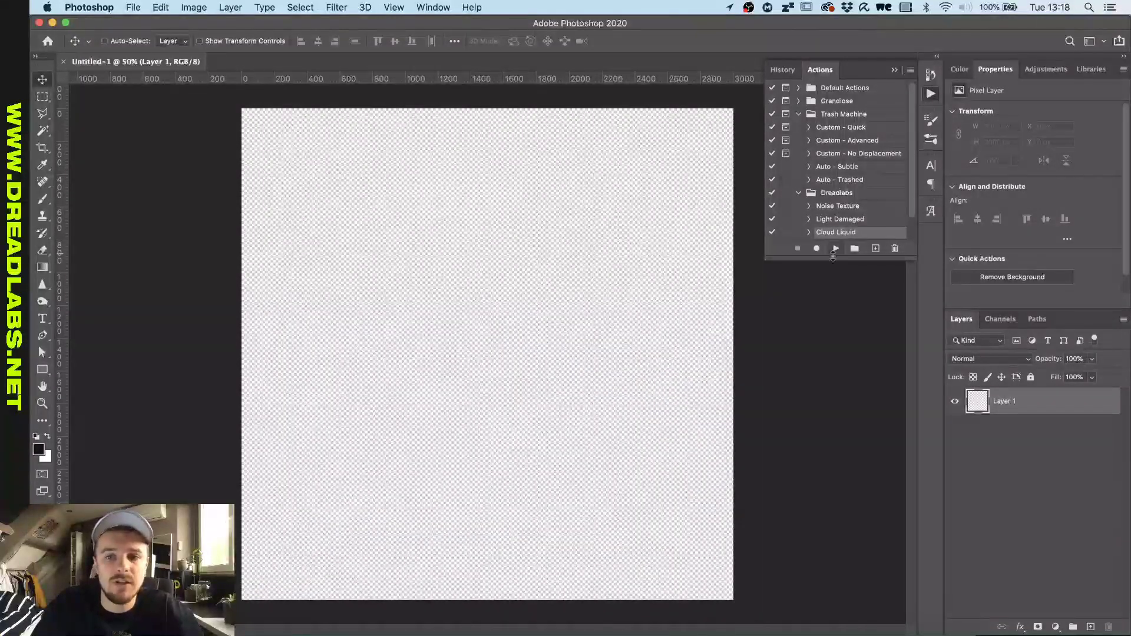
# Play the Cloud Liquid, Light Damaged and Noise Texture actions, enlarge the Actions list, and select Layer 3 through Curves 1
pyautogui.click(833, 252)
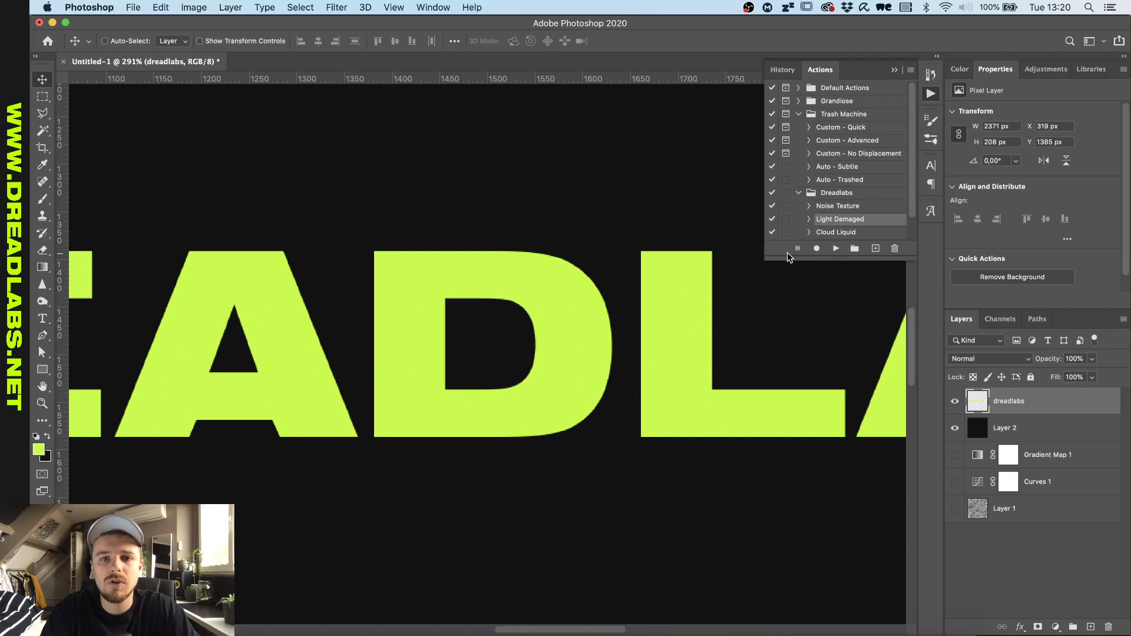
pyautogui.click(835, 249)
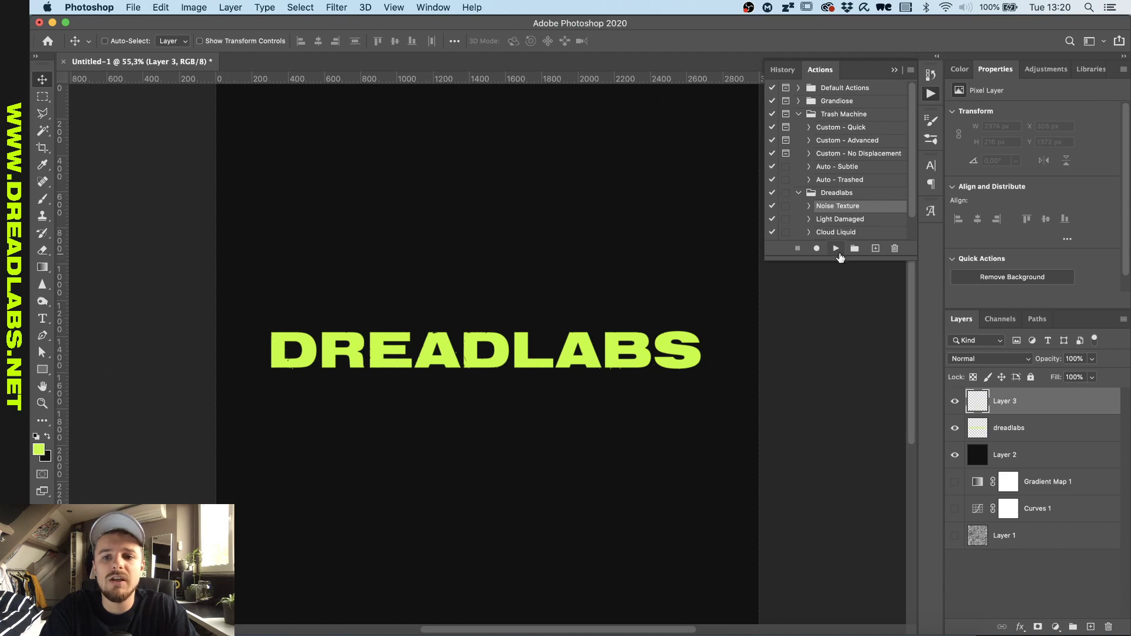
pyautogui.click(836, 248)
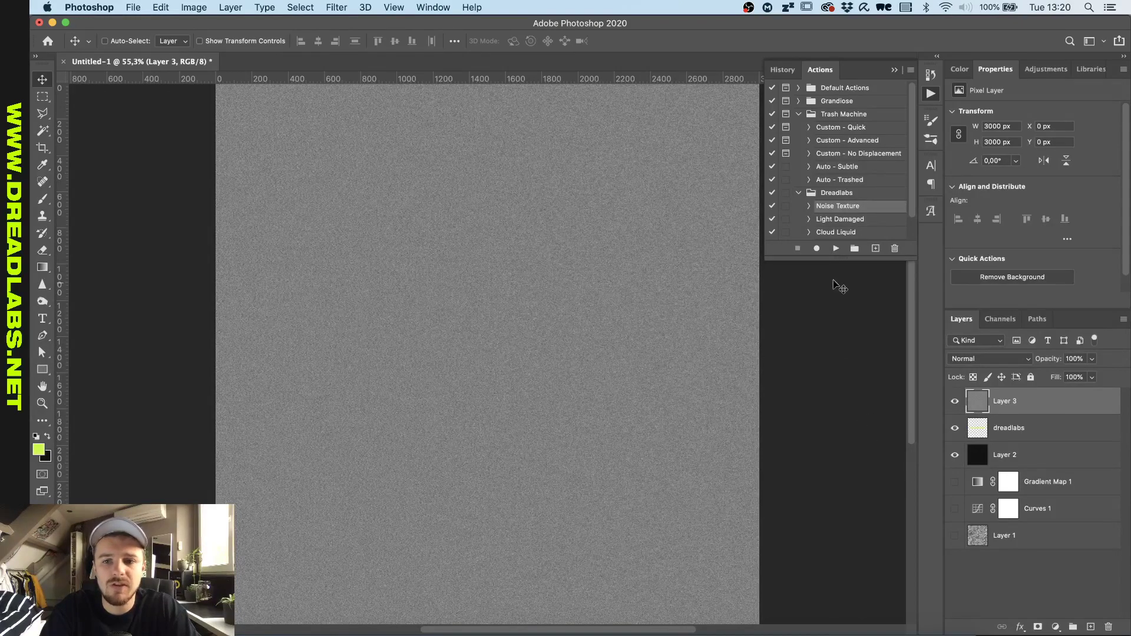
pyautogui.moveTo(839, 257)
pyautogui.mouseDown()
pyautogui.moveTo(840, 344)
pyautogui.moveTo(840, 271)
pyautogui.mouseUp()
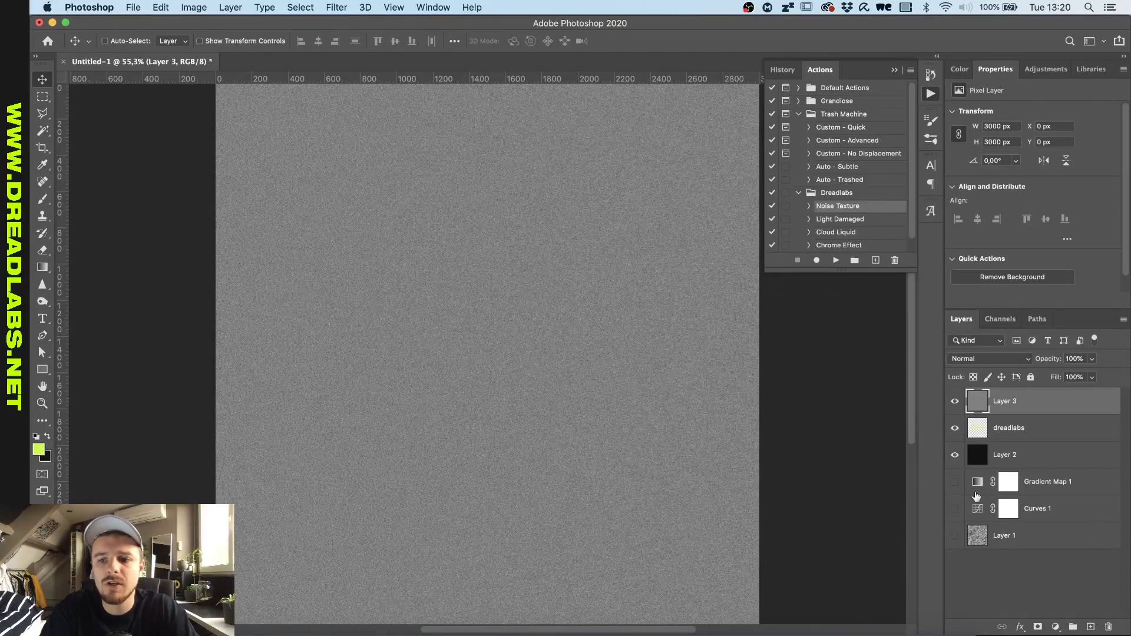
pyautogui.keyDown('shift'); pyautogui.click(1042, 510); pyautogui.keyUp('shift')
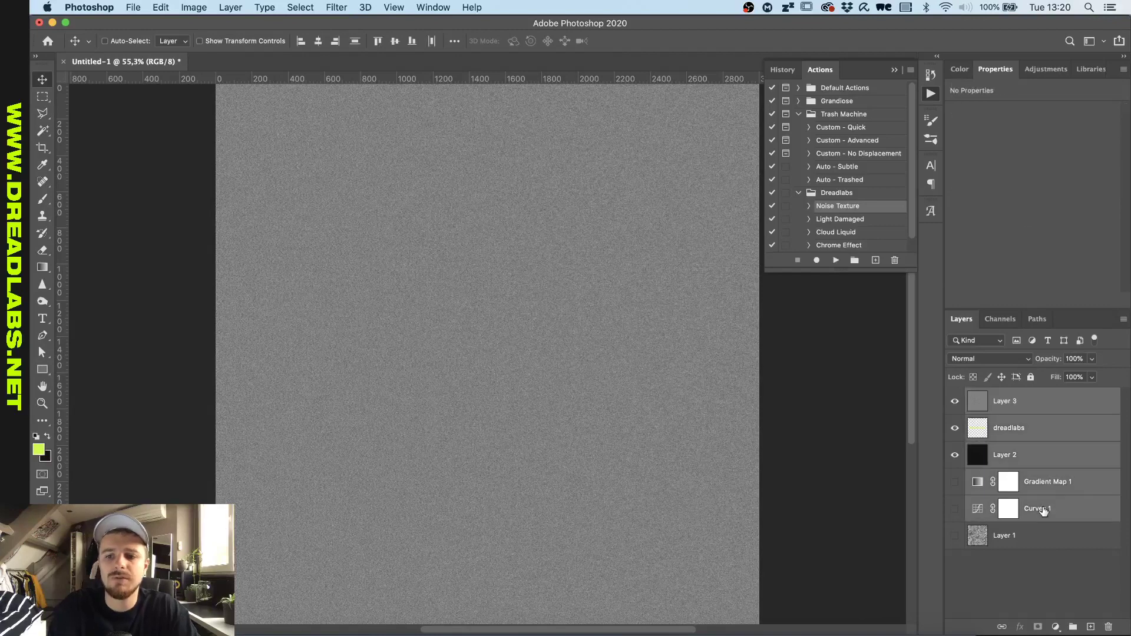
# Delete the selected layers and add a new layer filled with black
pyautogui.press('Delete')
pyautogui.click(1090, 626)
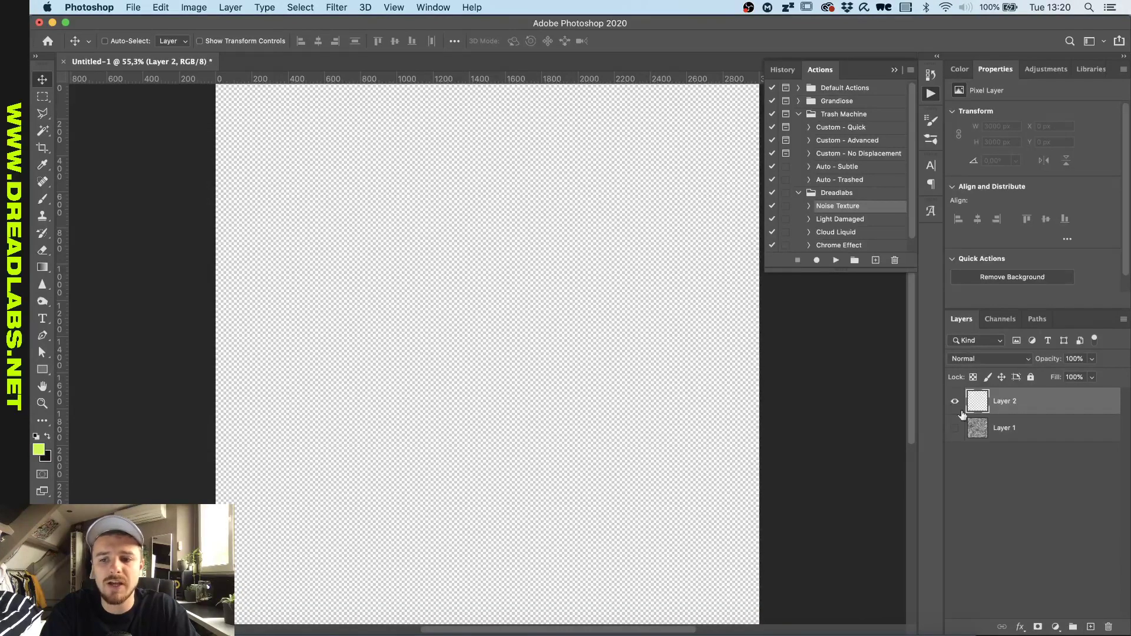
pyautogui.press('x')
pyautogui.hotkey('alt', 'BackSpace')
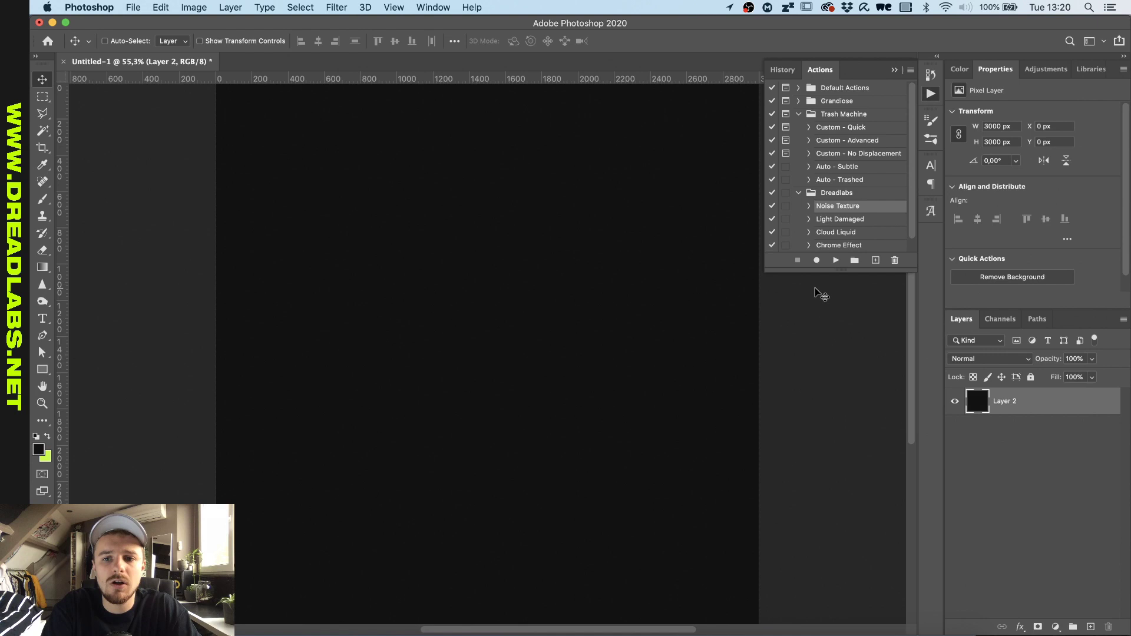
# Collapse the Actions panel, then bring it back from the Window menu
pyautogui.click(894, 70)
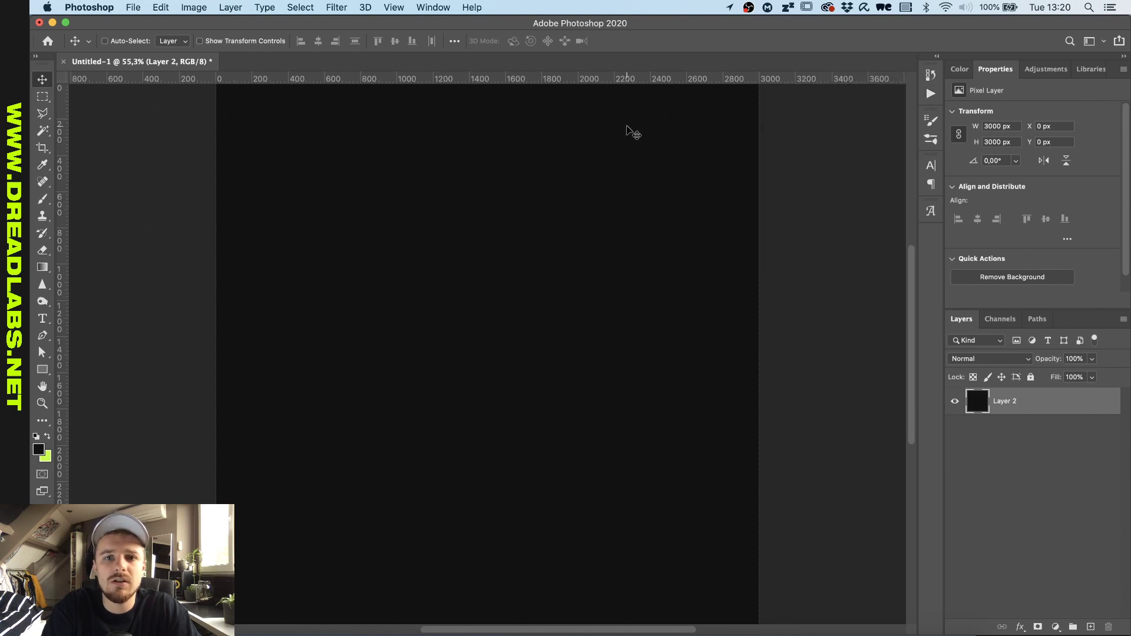
pyautogui.click(427, 8)
pyautogui.click(456, 101)
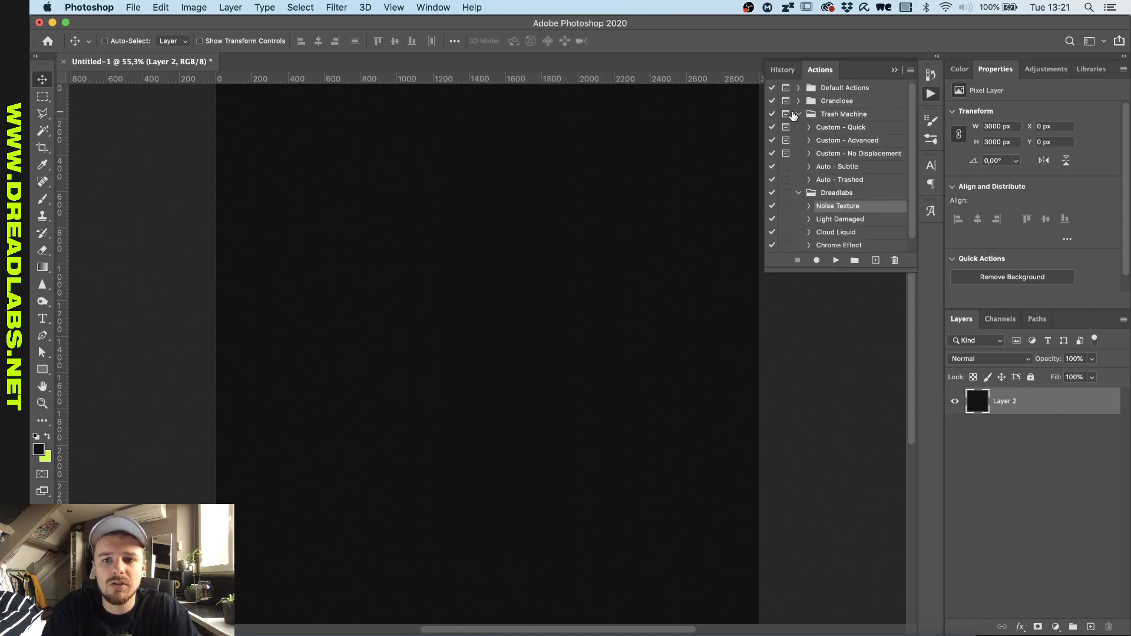
# Collapse the Trash Machine set and expand Noise Texture to show its Fill and Add Noise steps
pyautogui.click(798, 115)
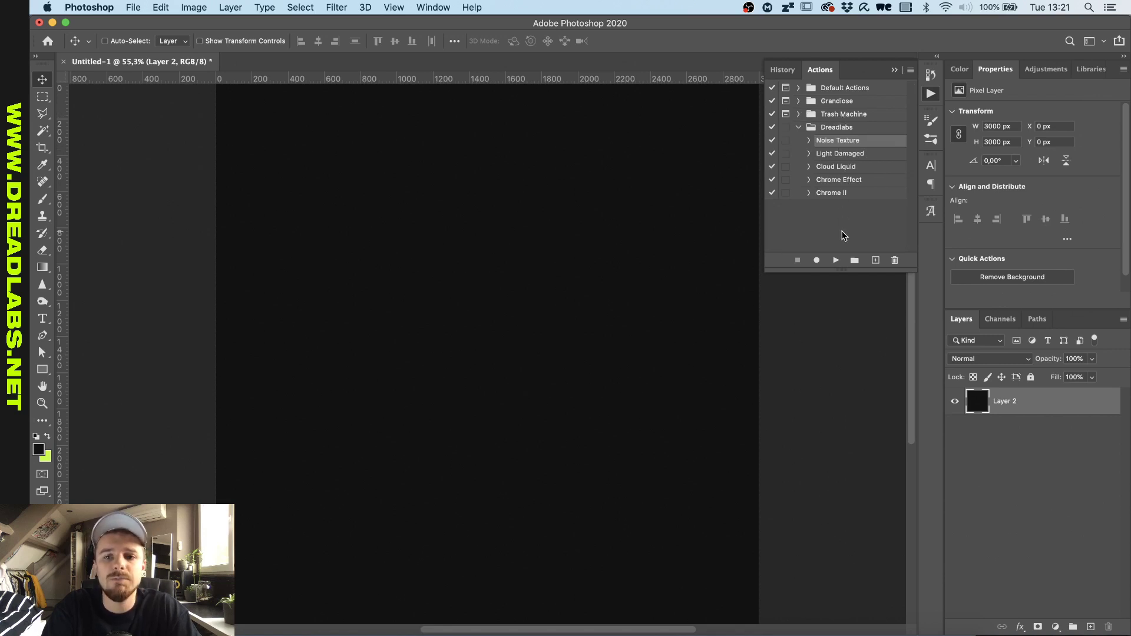
pyautogui.click(809, 140)
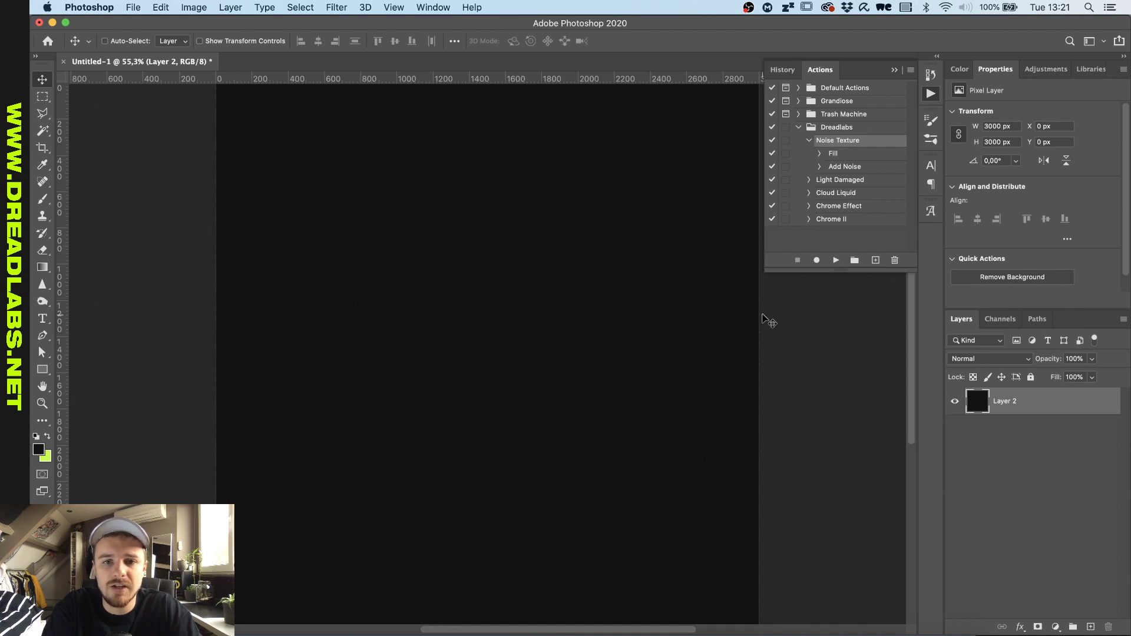
# Add a new layer and fill it with 50% Gray
pyautogui.click(1091, 627)
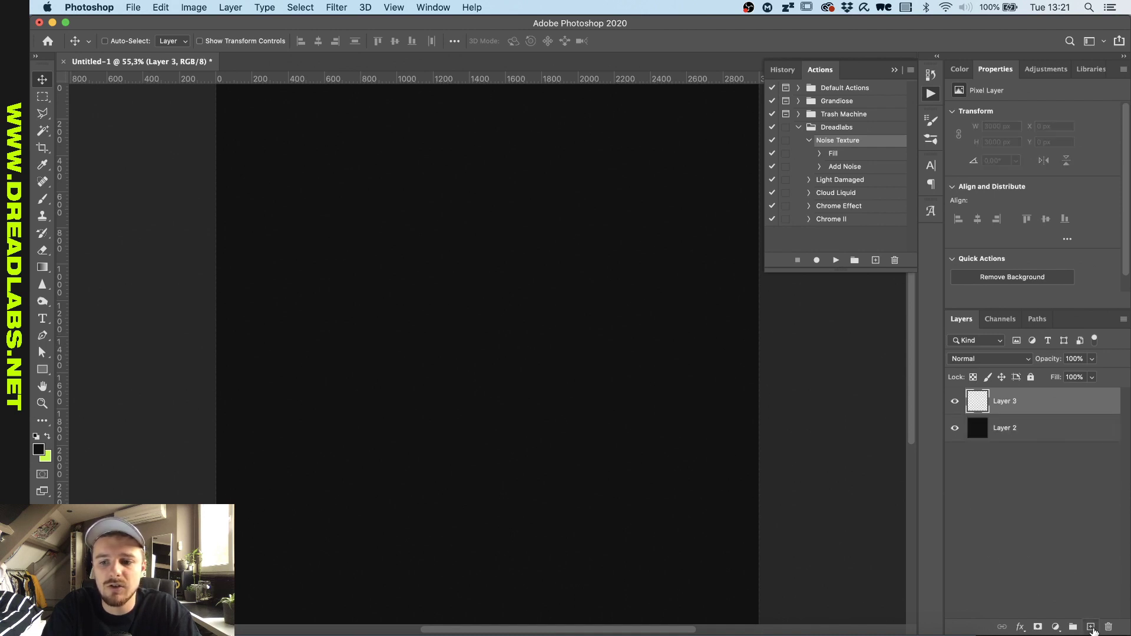
pyautogui.hotkey('shift', 'F5')
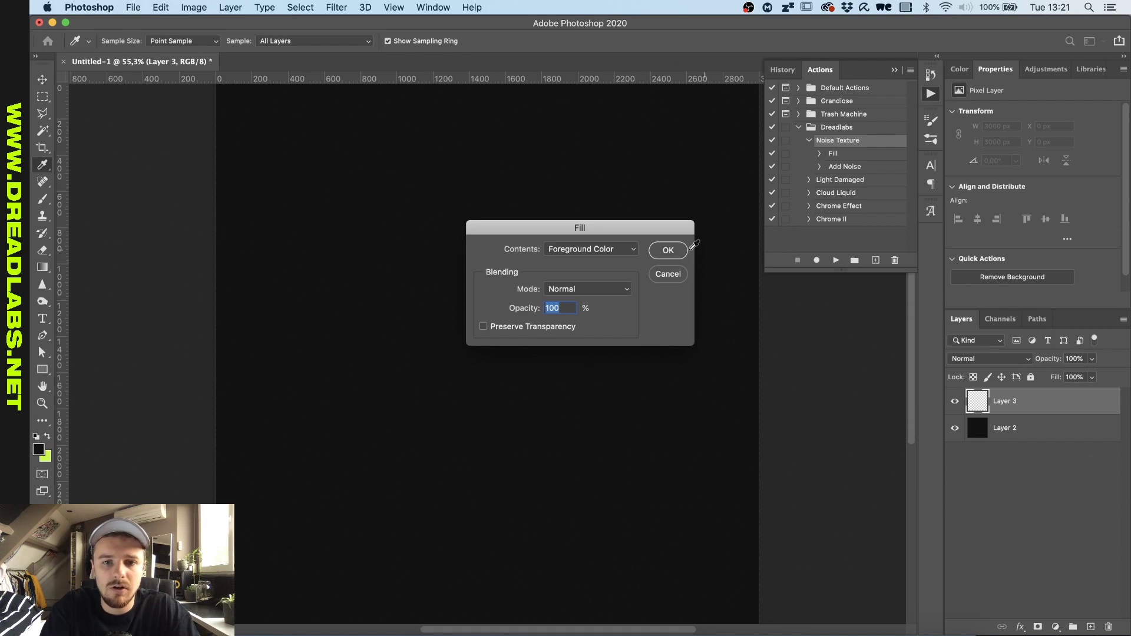
pyautogui.click(595, 249)
pyautogui.click(575, 341)
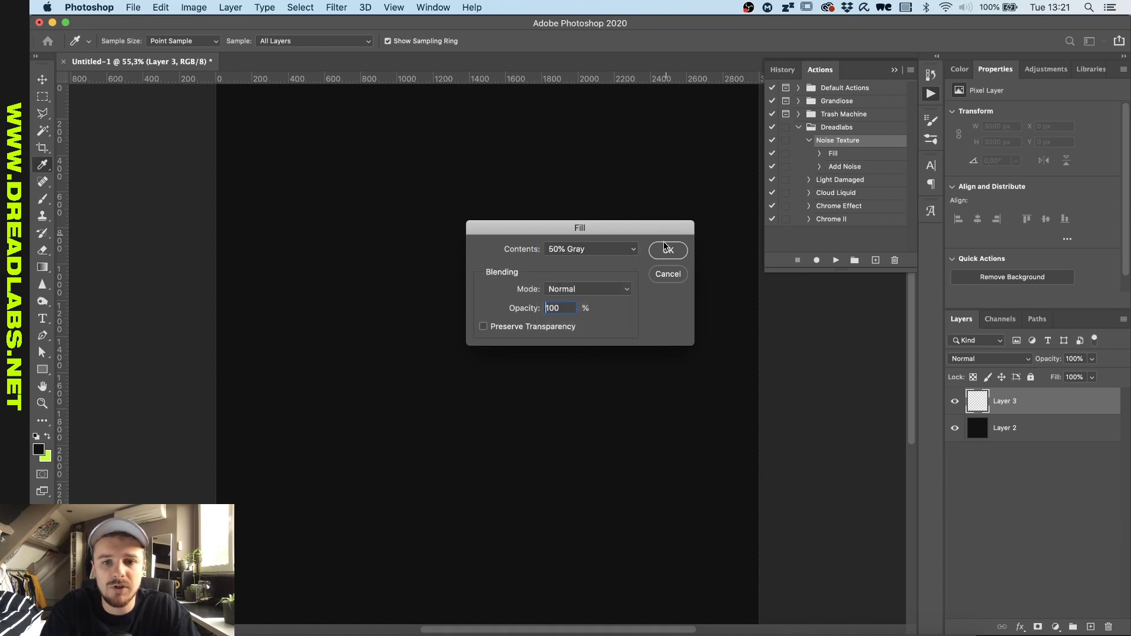
pyautogui.press('Return')
pyautogui.press('v')
# Apply monochromatic Gaussian Add Noise at amount 25, then add another empty layer
pyautogui.click(337, 7)
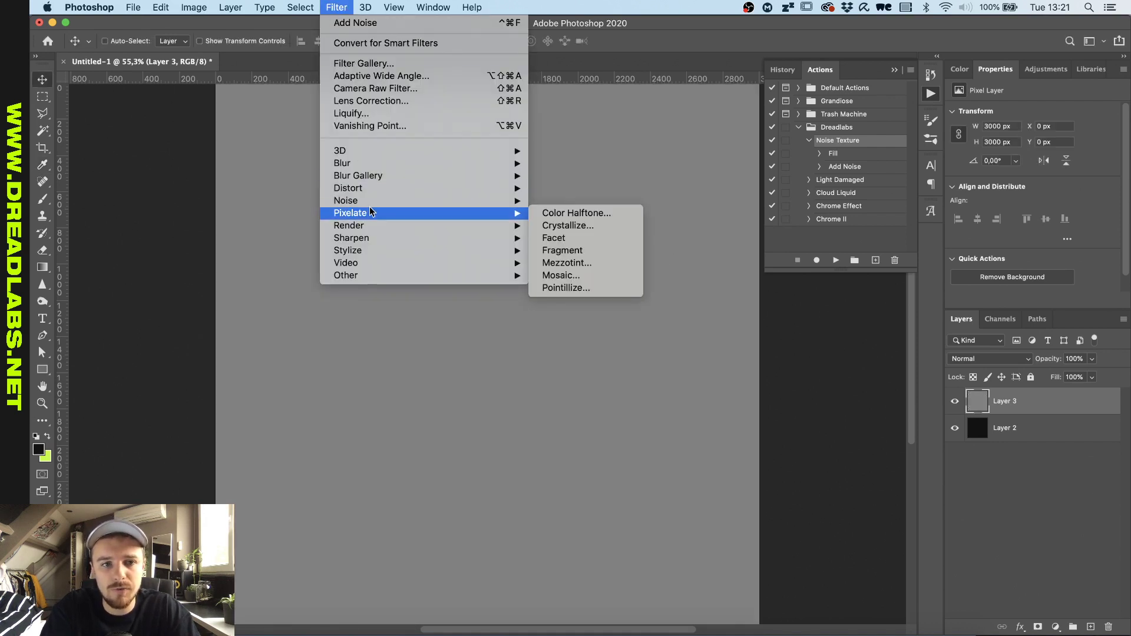
pyautogui.click(544, 205)
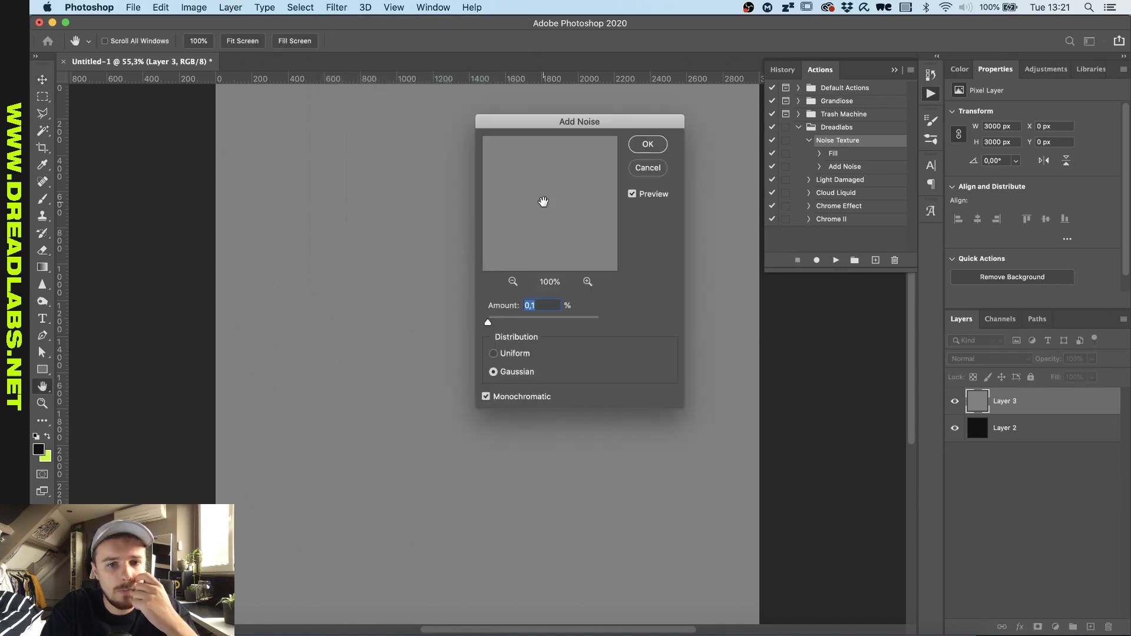
pyautogui.write('25')
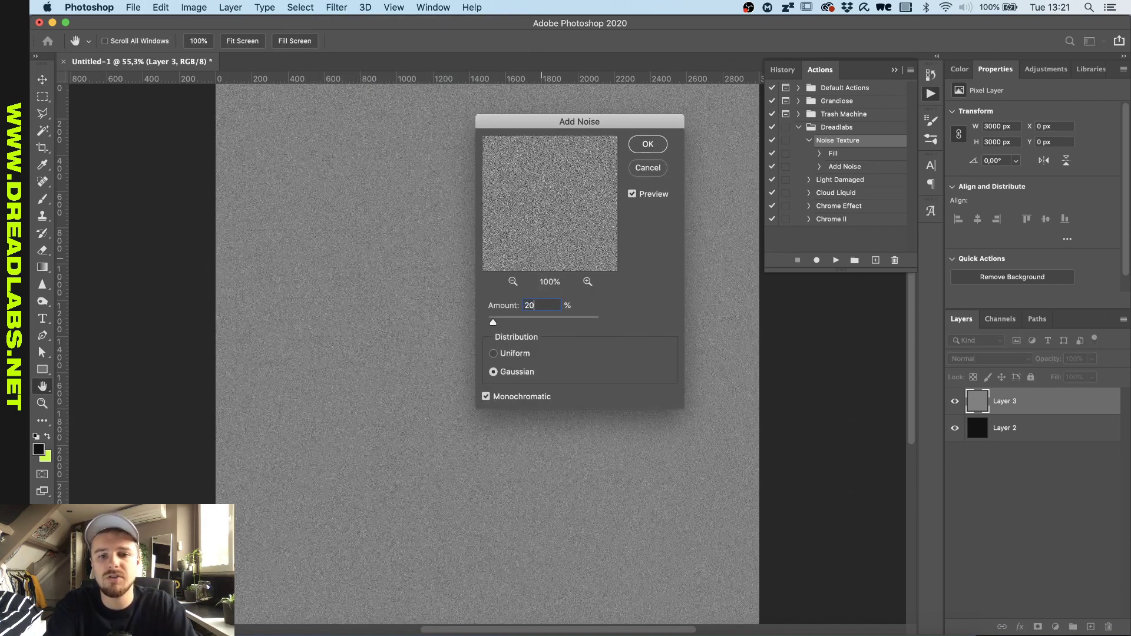
pyautogui.press('Return')
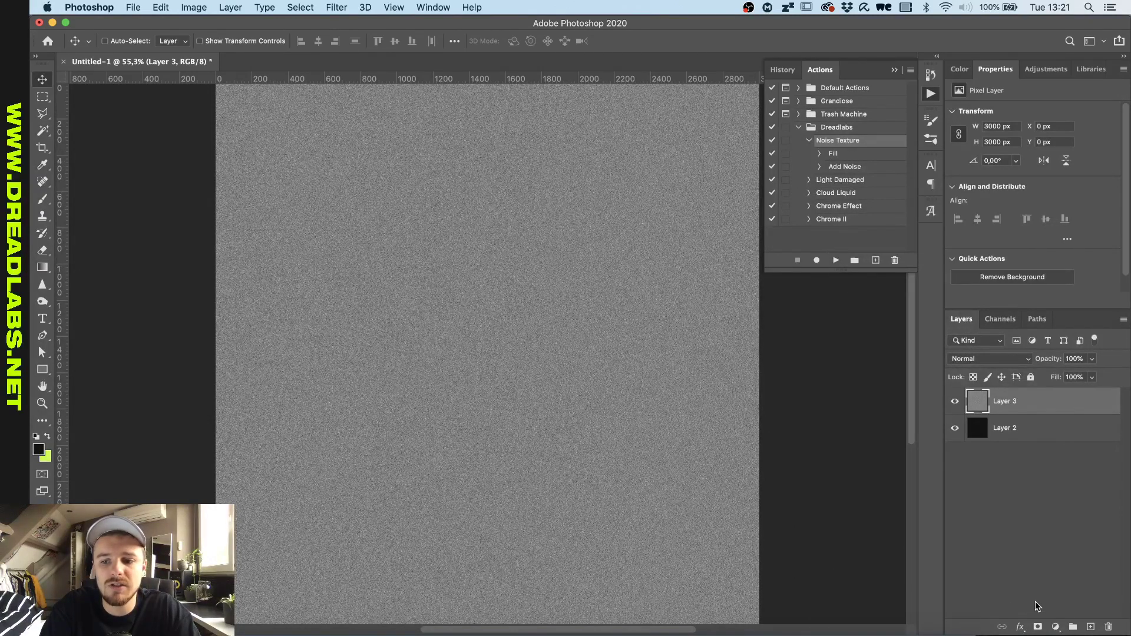
pyautogui.click(1090, 627)
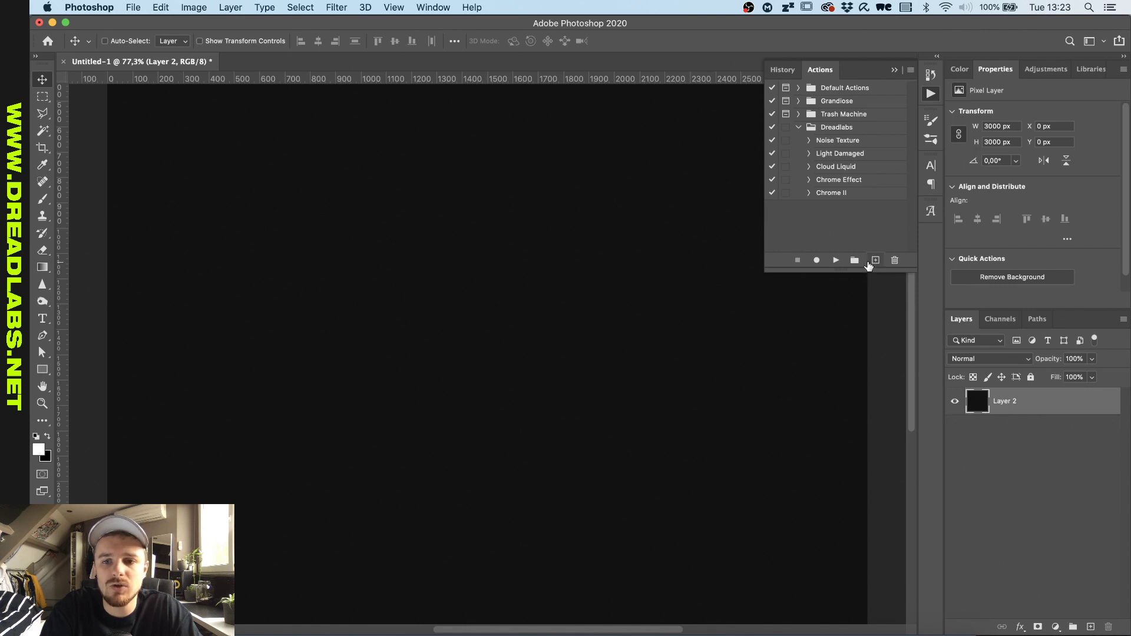
# Create a new action named 'Noise Texture' in the Dreadlabs set and start recording
pyautogui.click(875, 260)
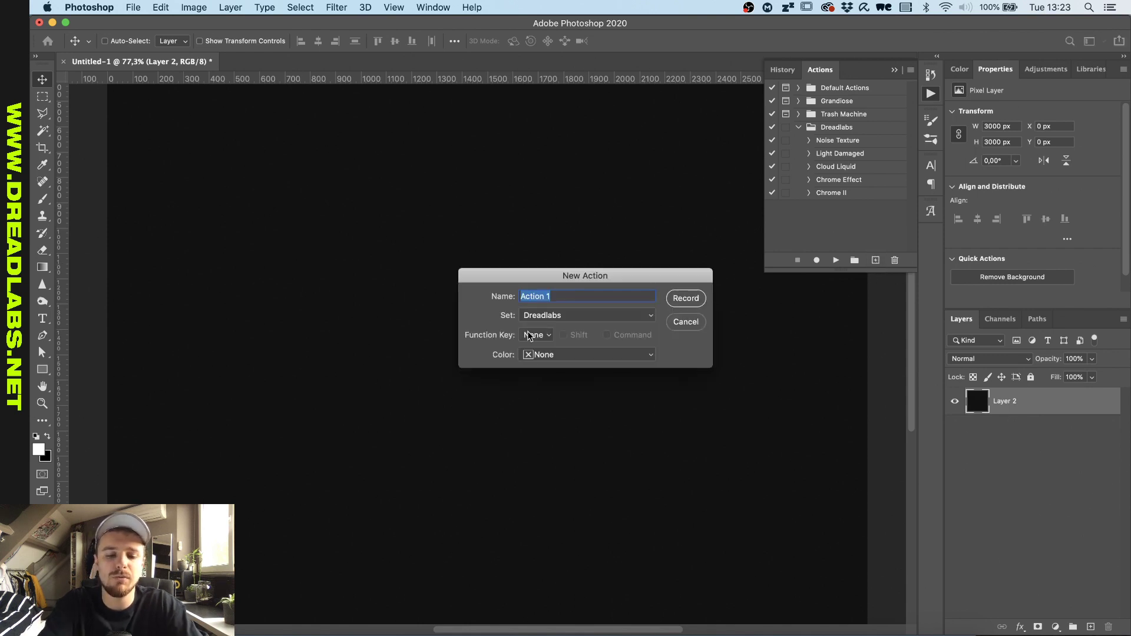
pyautogui.write('Noise Textr')
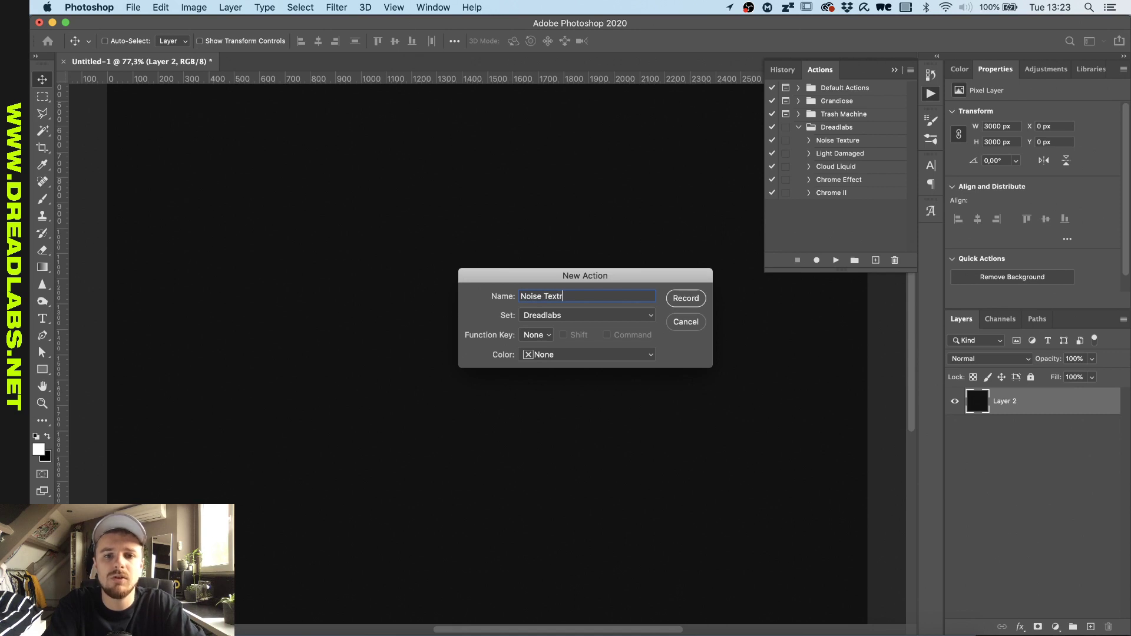
pyautogui.press('BackSpace')
pyautogui.write('ure')
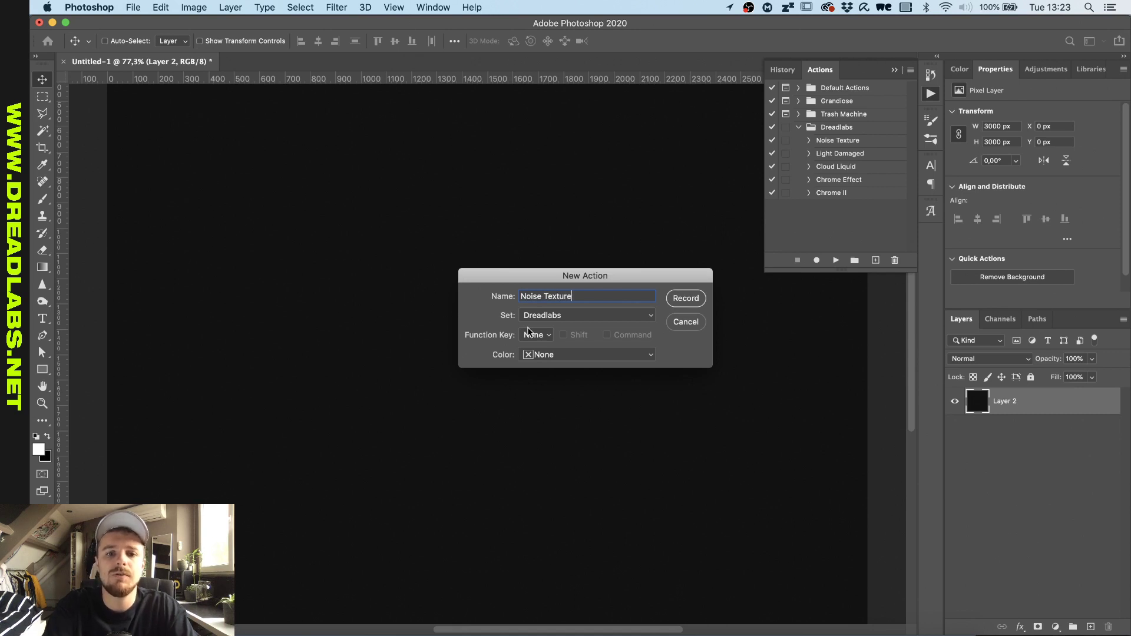
pyautogui.click(683, 298)
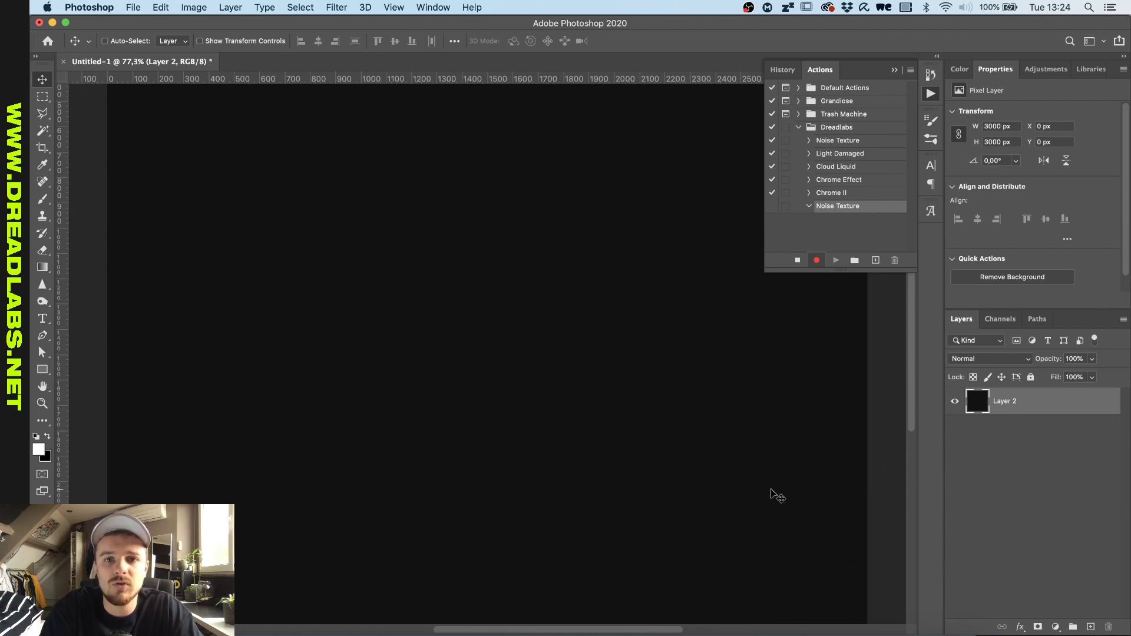
# Record adding a new layer and filling it with 50% Gray
pyautogui.click(1092, 627)
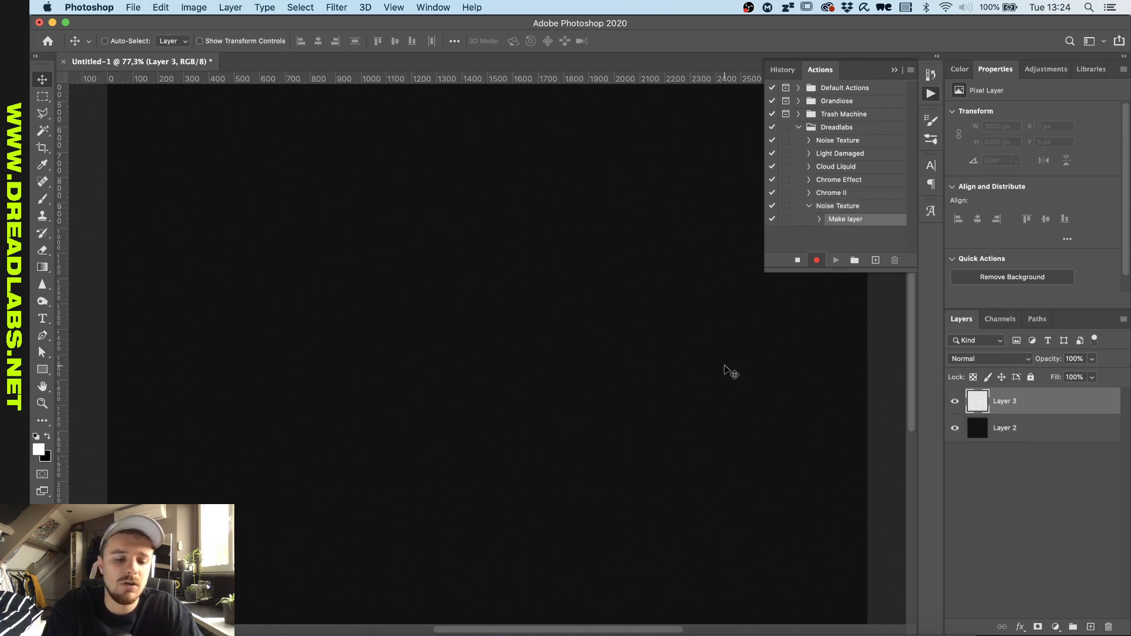
pyautogui.hotkey('shift', 'F5')
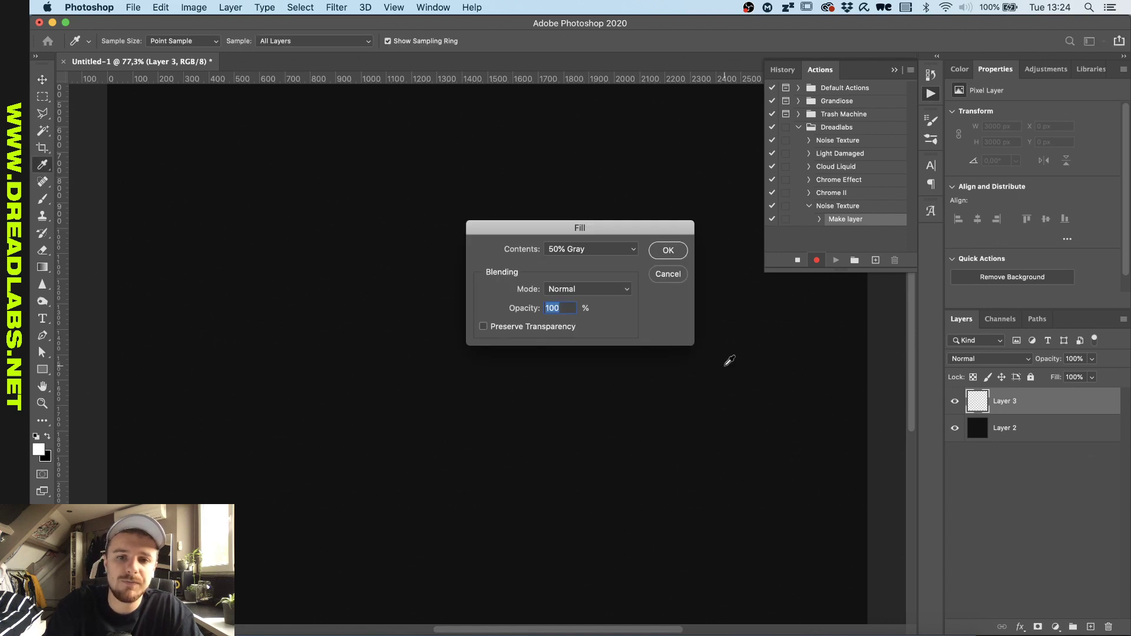
pyautogui.click(574, 254)
pyautogui.click(577, 250)
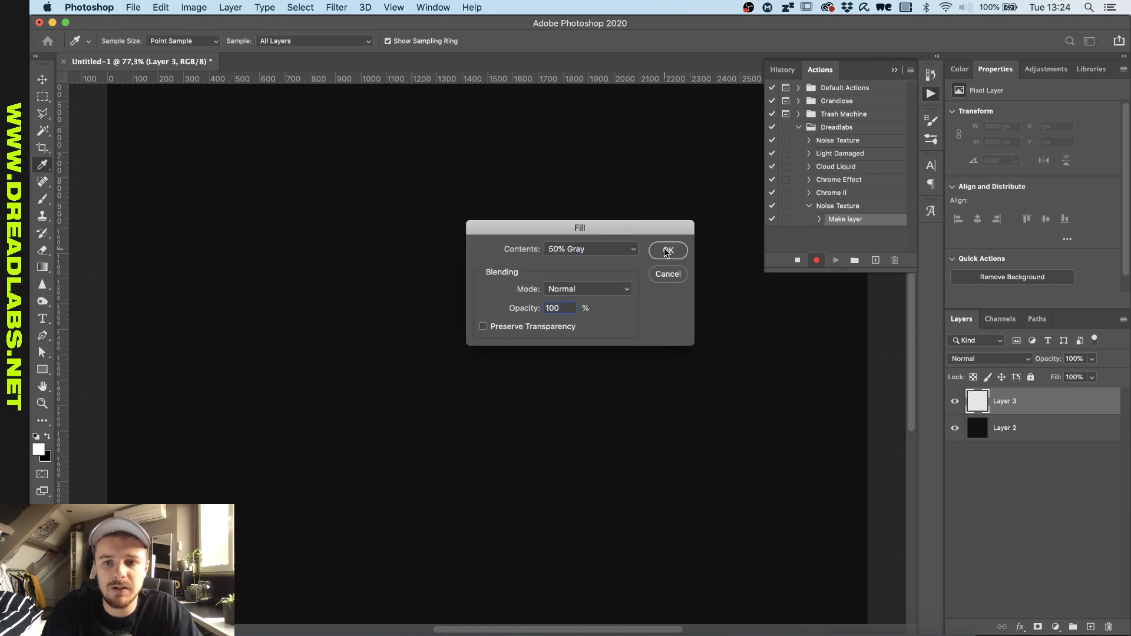
pyautogui.click(668, 251)
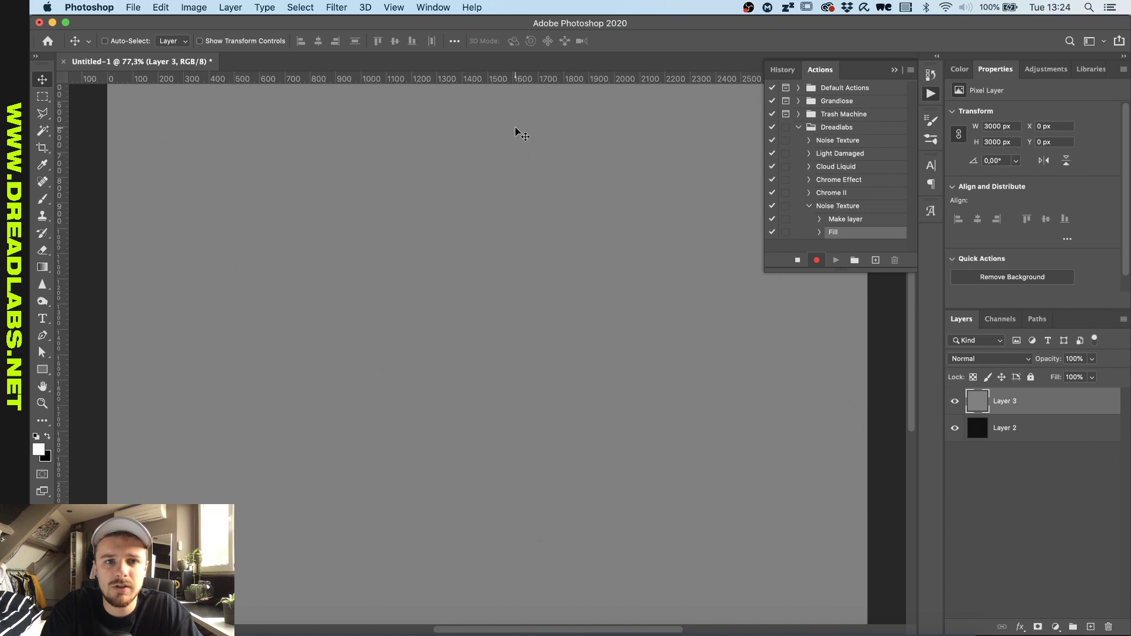
# Apply 20% Gaussian monochromatic Add Noise and stop recording the Noise Texture action
pyautogui.click(334, 8)
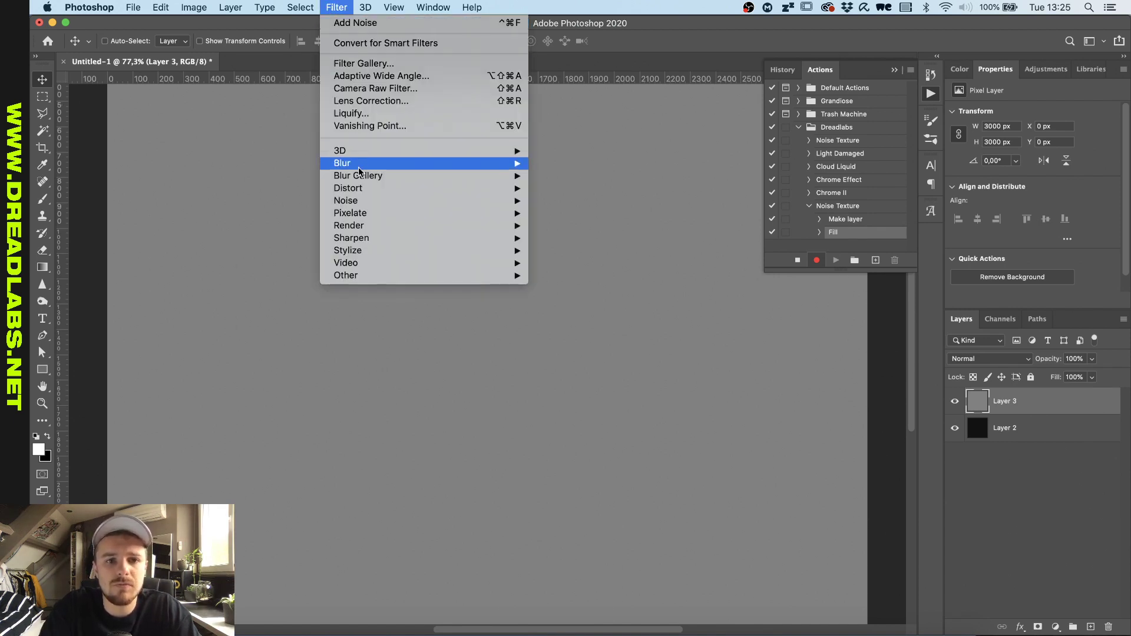
pyautogui.moveTo(459, 201)
pyautogui.click(568, 201)
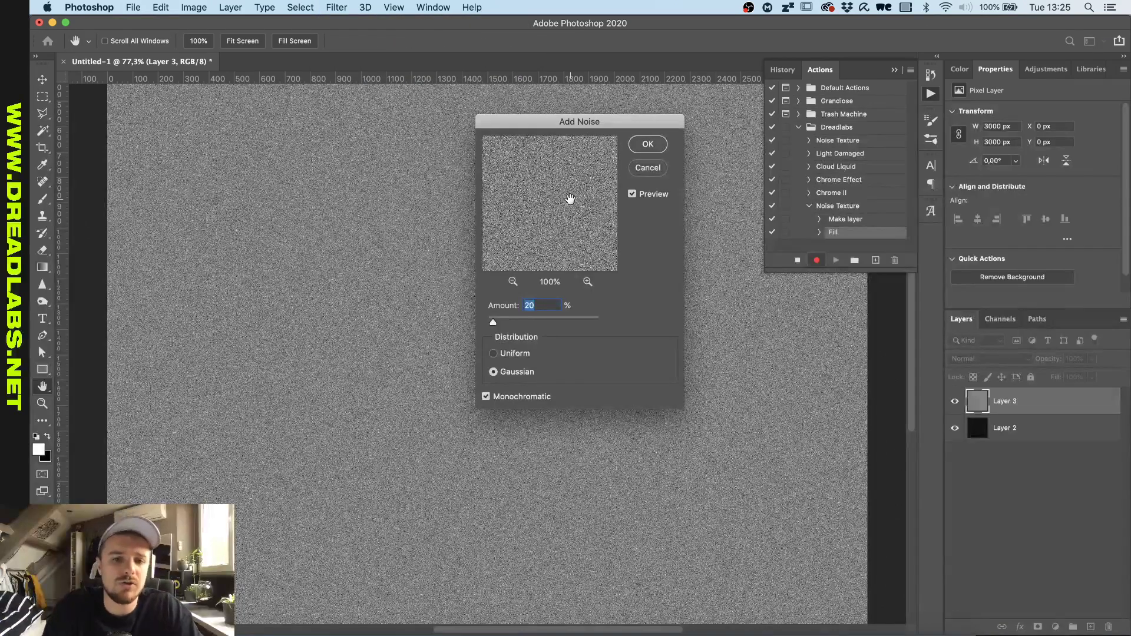
pyautogui.press('Return')
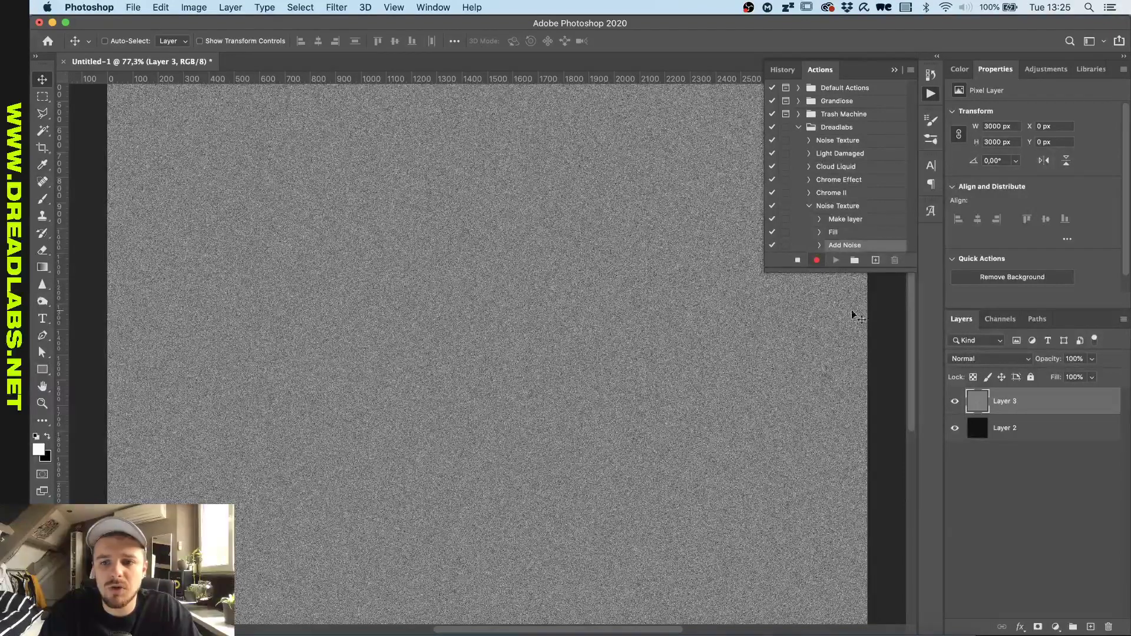
pyautogui.click(799, 261)
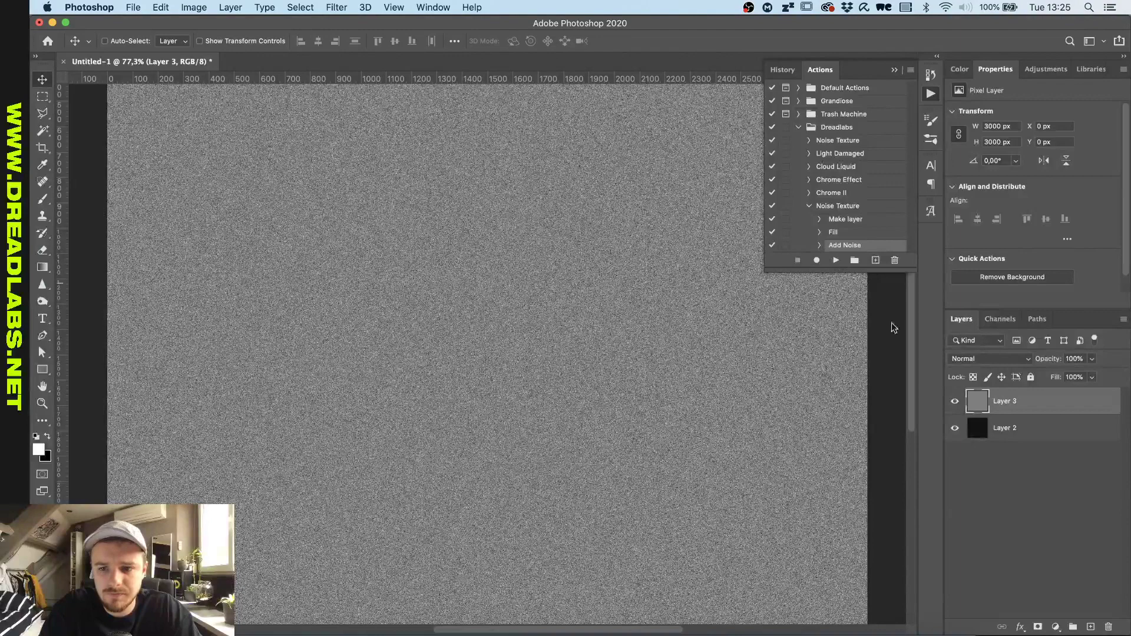
# Play the Noise Texture action to generate a noise-filled Layer 4
pyautogui.click(823, 206)
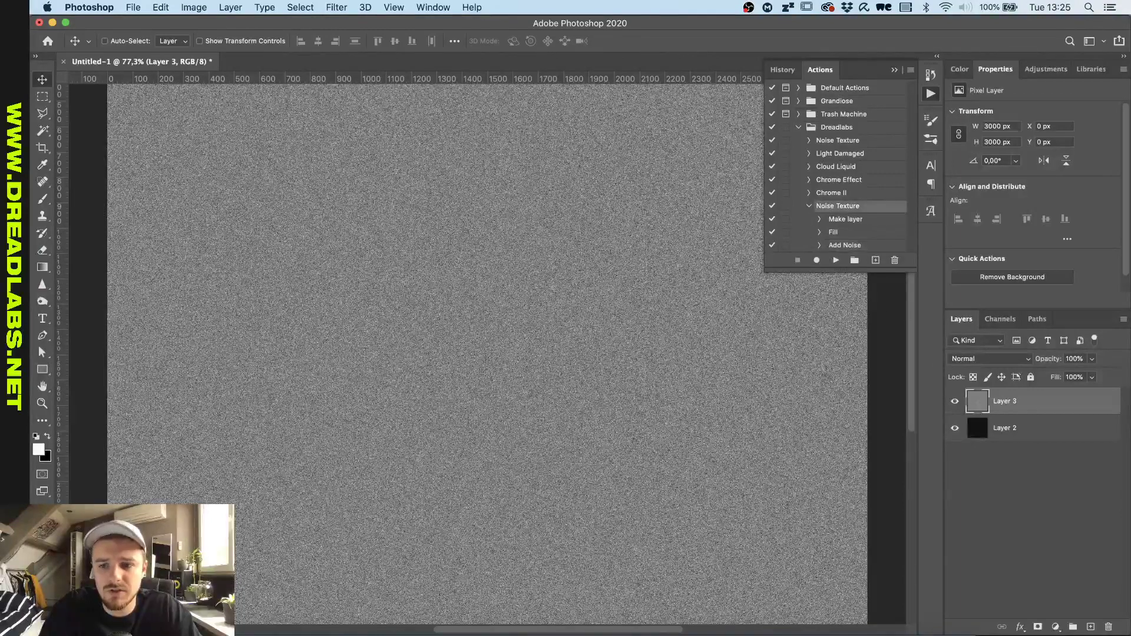
pyautogui.click(835, 259)
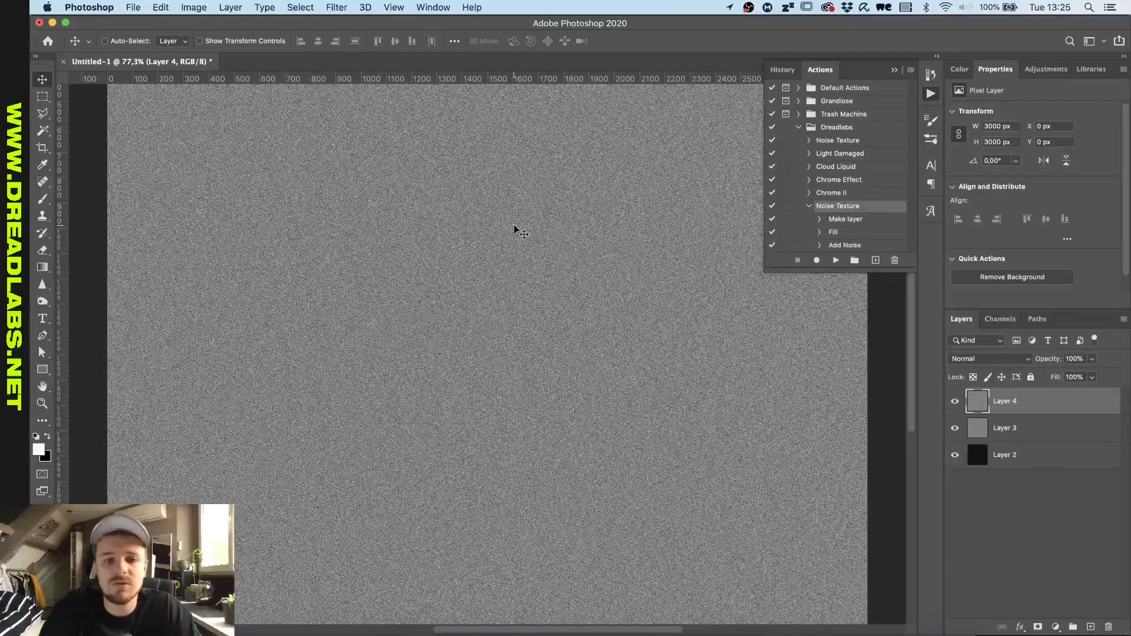
# Collapse the Noise Texture action's steps and select Layer 3 in the Layers panel
pyautogui.click(808, 205)
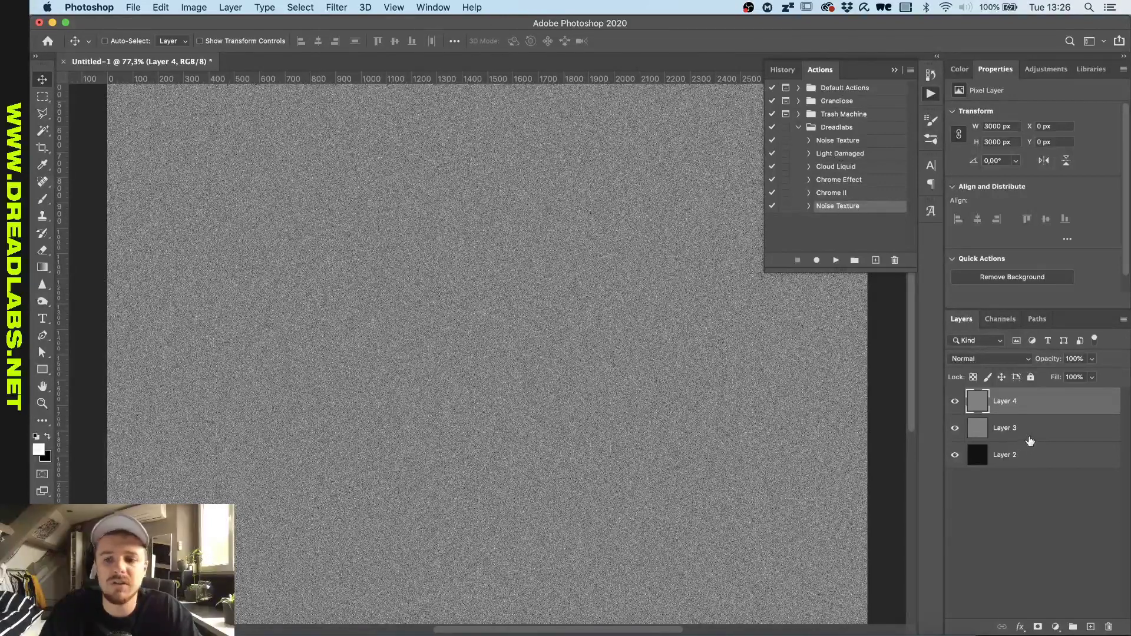
pyautogui.click(1029, 440)
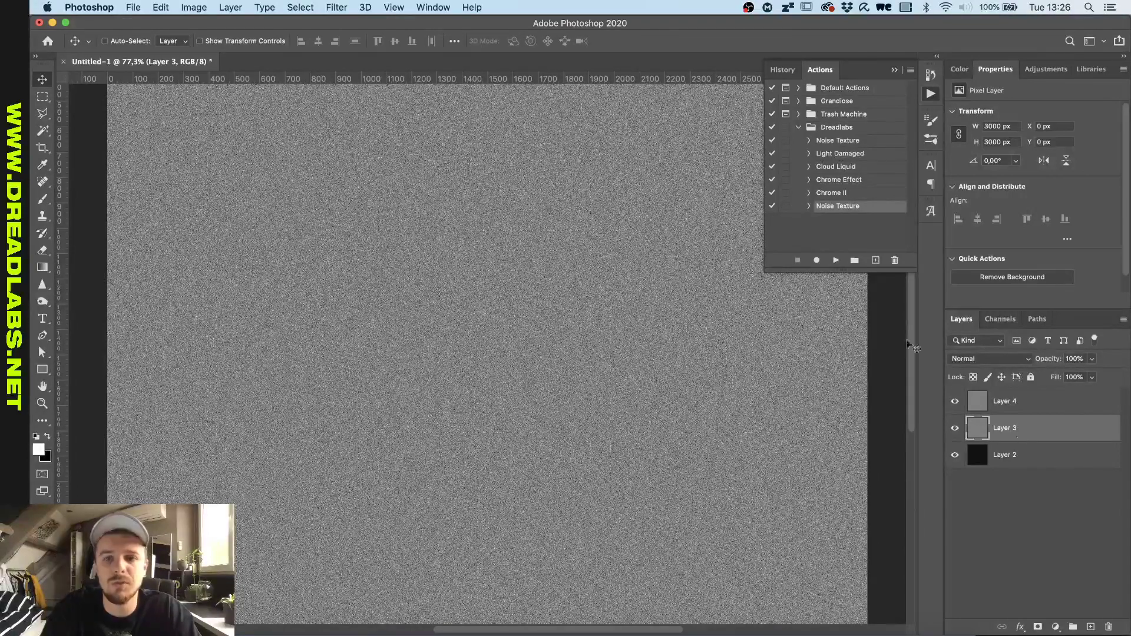
# Delete noise Layers 3 and 4 and add a new empty layer above Layer 2
pyautogui.keyDown('shift'); pyautogui.click(1013, 405); pyautogui.keyUp('shift')
pyautogui.press('BackSpace')
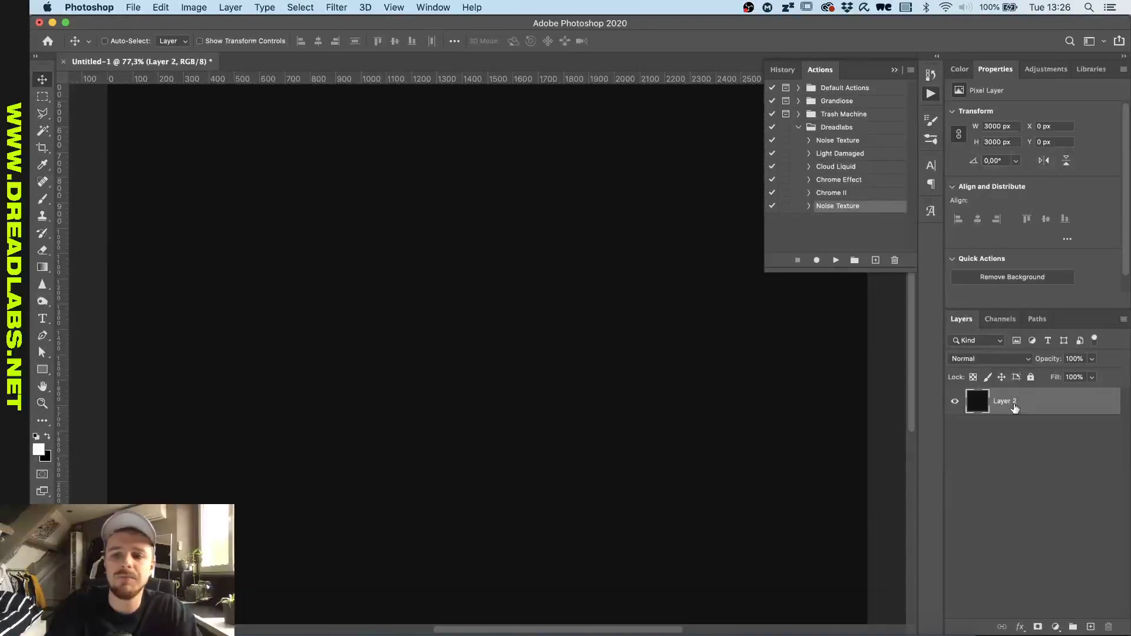
pyautogui.click(1090, 627)
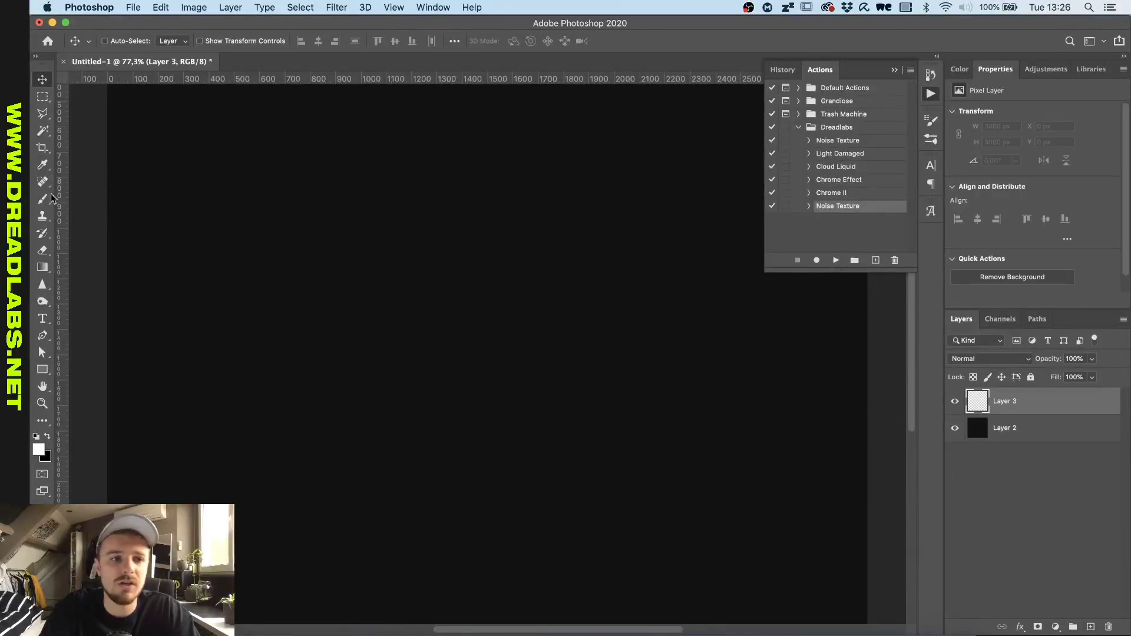
# Type 'DREADLABS' as a new text layer on the canvas
pyautogui.click(42, 318)
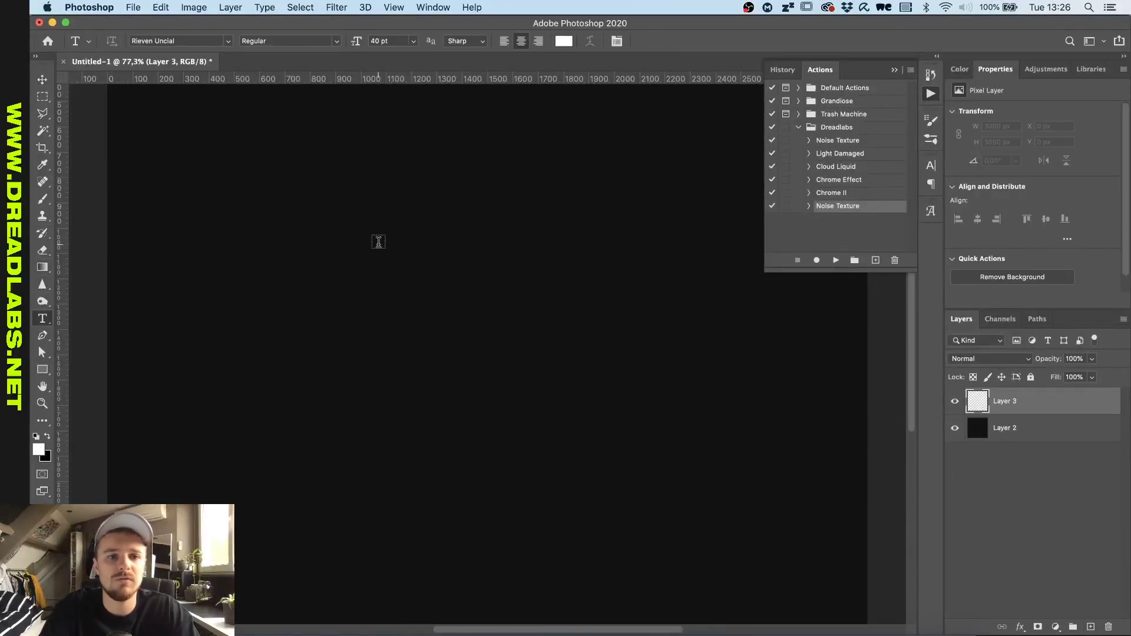
pyautogui.click(376, 240)
pyautogui.write('DREADLABS')
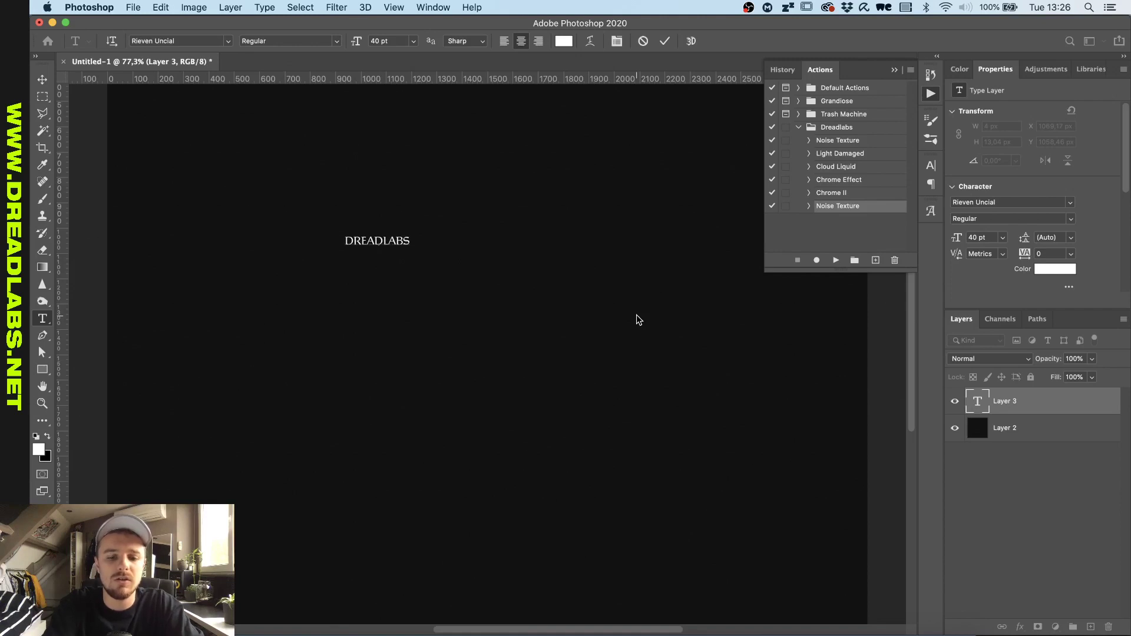
pyautogui.press('super+Return')
# Centre the DREADLABS text on the canvas and scale it up to 315.92 pt
pyautogui.press('v')
pyautogui.press('super+a')
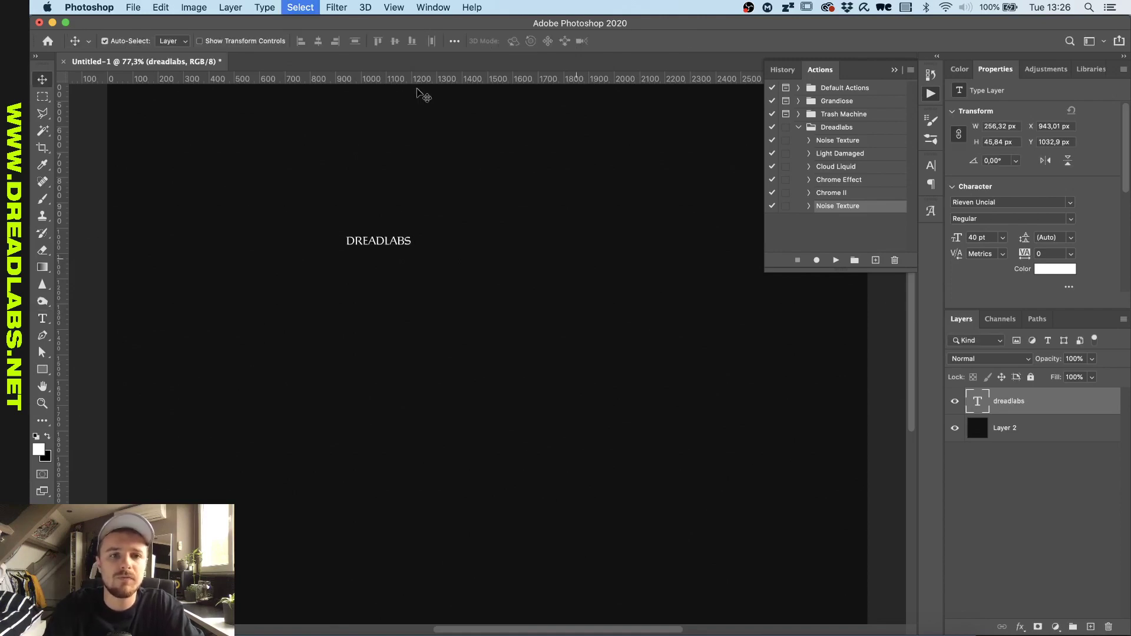
pyautogui.click(318, 41)
pyautogui.click(395, 40)
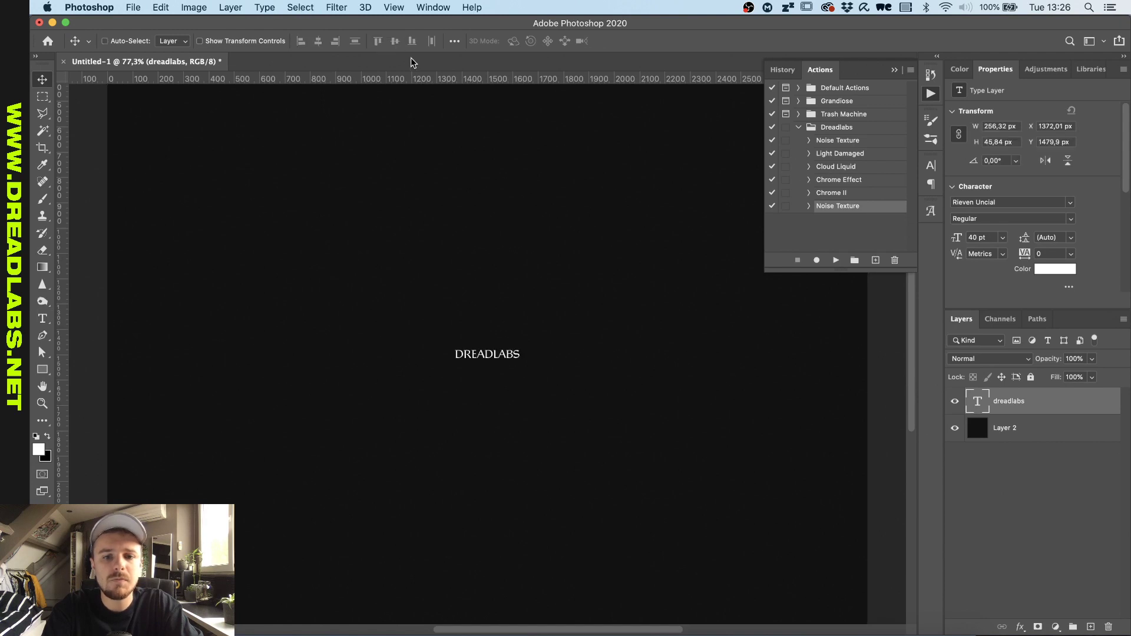
pyautogui.press('super+t')
pyautogui.moveTo(488, 347); pyautogui.dragTo(501, 314)
pyautogui.press('Return')
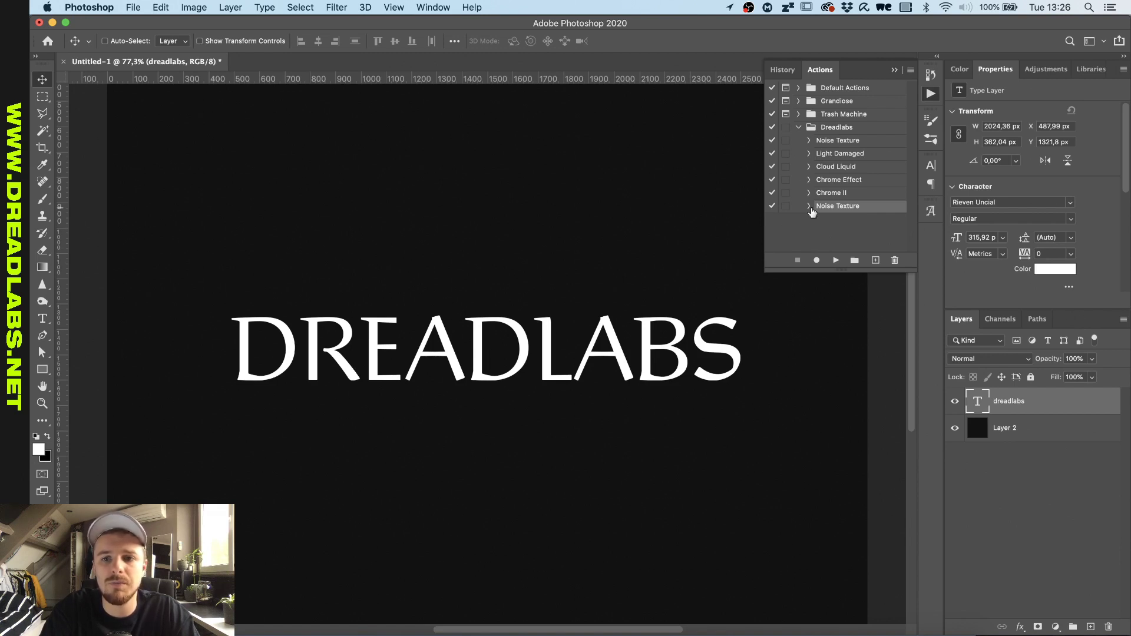
# Run the Chrome Effect action on the DREADLABS text and select its Curves 1 and Gradient Map 1 layers
pyautogui.click(840, 182)
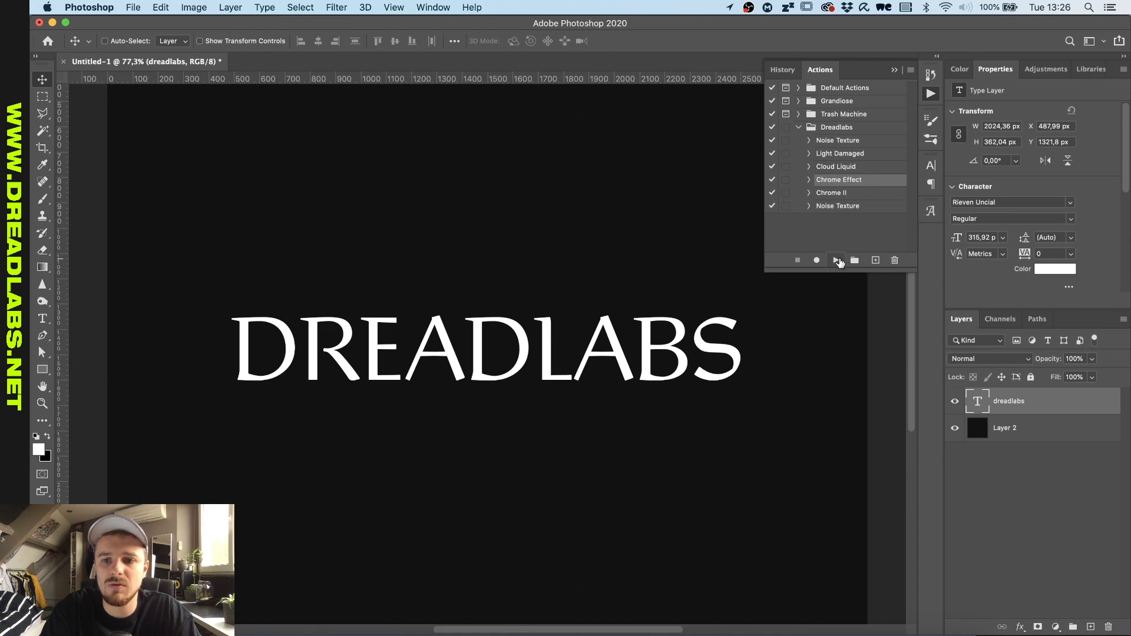
pyautogui.click(836, 261)
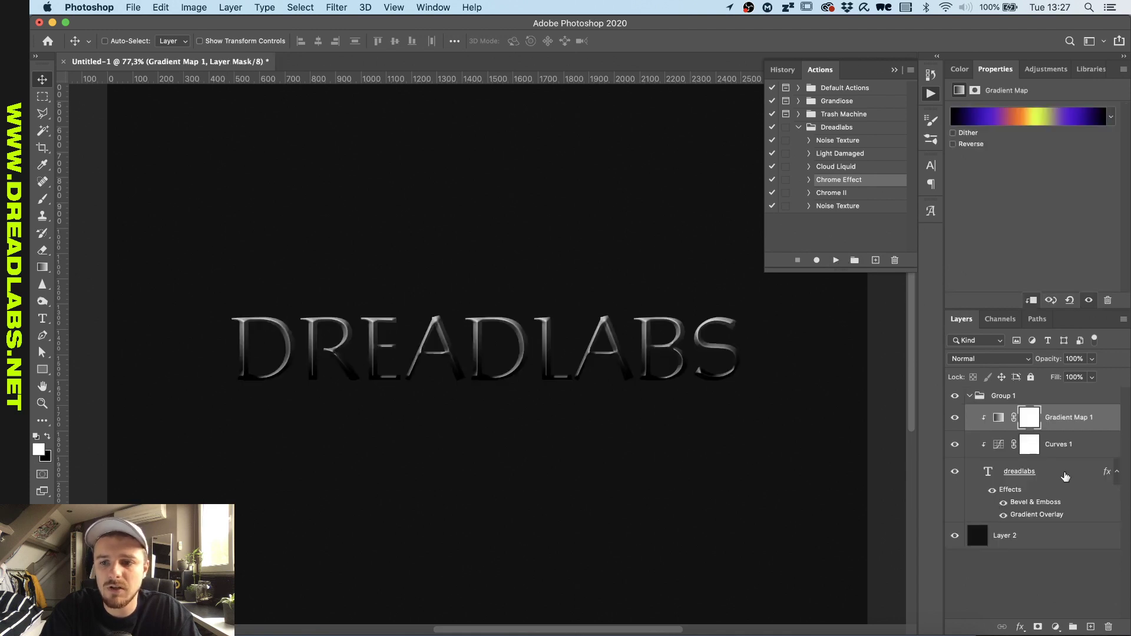
pyautogui.keyDown('shift'); pyautogui.click(1068, 443); pyautogui.keyUp('shift')
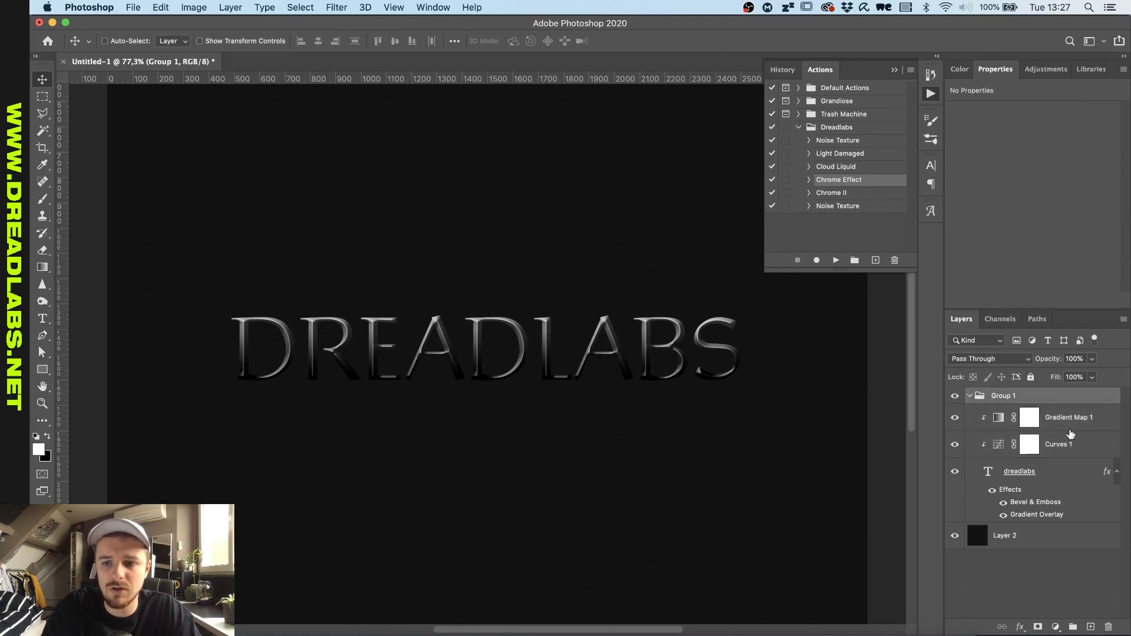
# Move Curves 1 and Gradient Map 1 above Group 1 and clip them to the text group
pyautogui.click(1070, 434)
pyautogui.click(1070, 441)
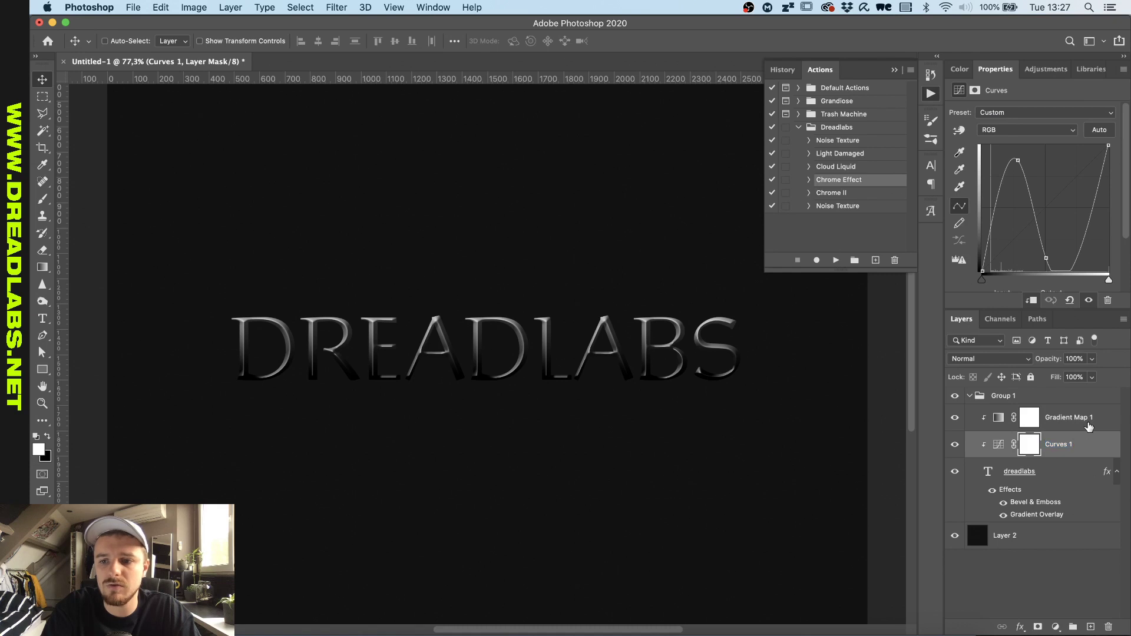
pyautogui.keyDown('shift'); pyautogui.click(1077, 418); pyautogui.keyUp('shift')
pyautogui.moveTo(1081, 417); pyautogui.dragTo(1084, 394)
pyautogui.keyDown('alt'); pyautogui.click(1068, 441); pyautogui.keyUp('alt')
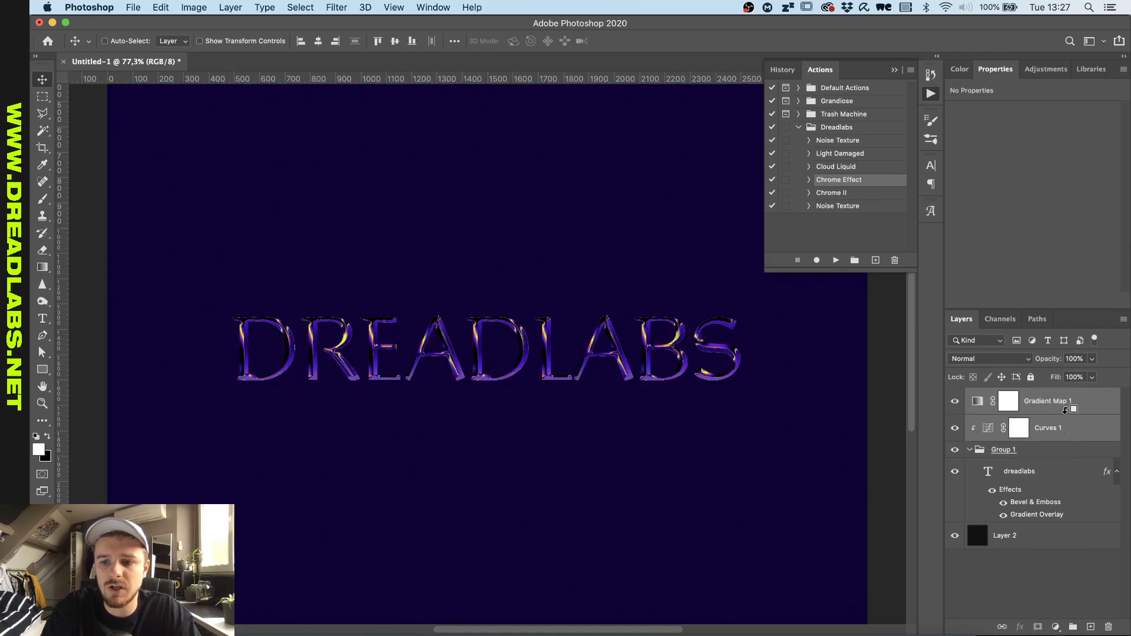
pyautogui.keyDown('alt'); pyautogui.click(1066, 414); pyautogui.keyUp('alt')
# Give Gradient Map 1 a magenta-to-cyan preset gradient for an iridescent chrome look
pyautogui.click(988, 399)
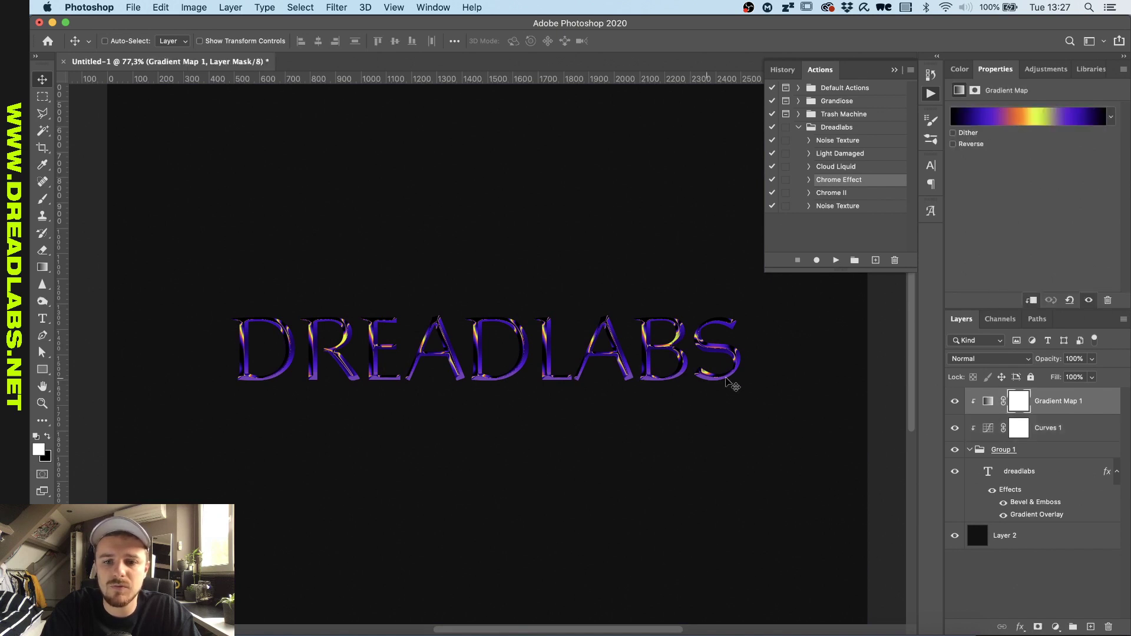
pyautogui.click(1006, 120)
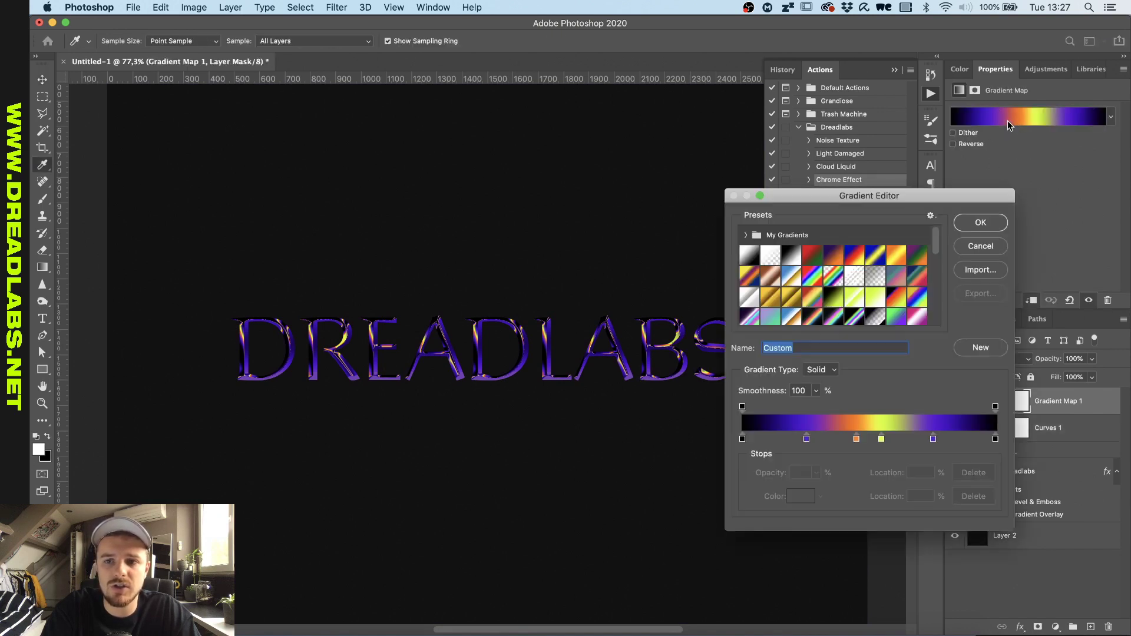
pyautogui.click(833, 316)
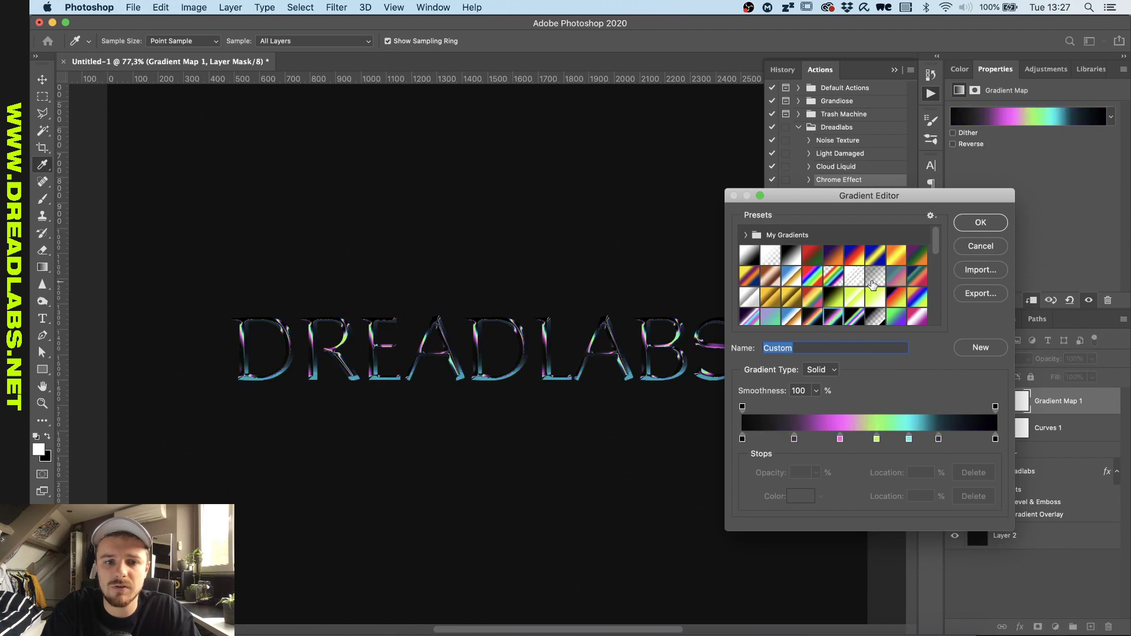
pyautogui.click(973, 222)
pyautogui.press('super+plus')
pyautogui.click(972, 454)
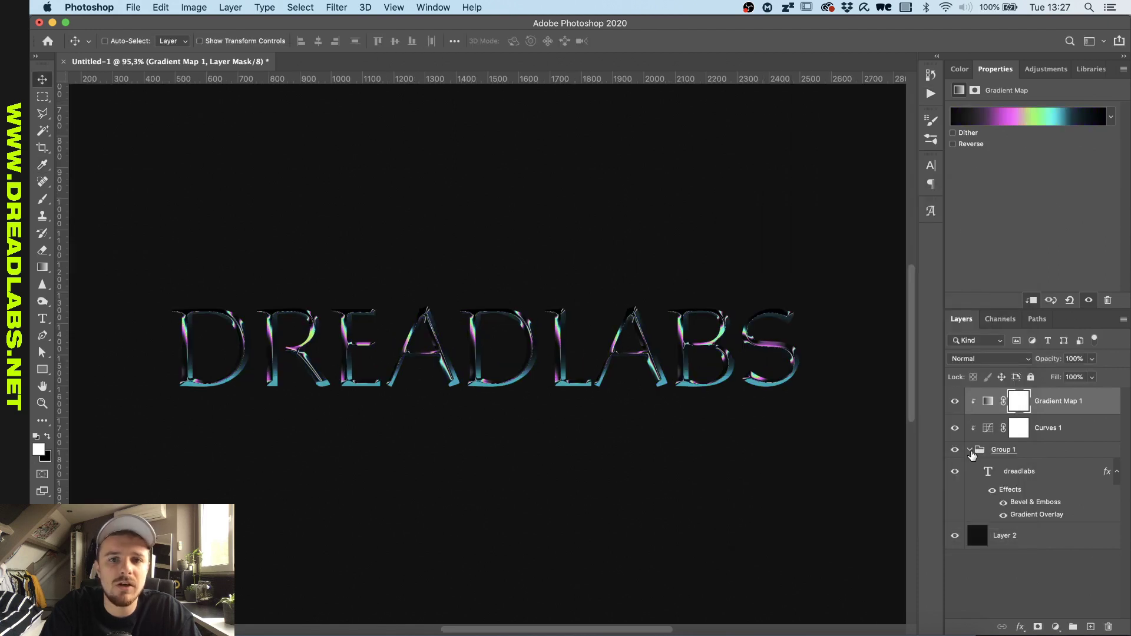